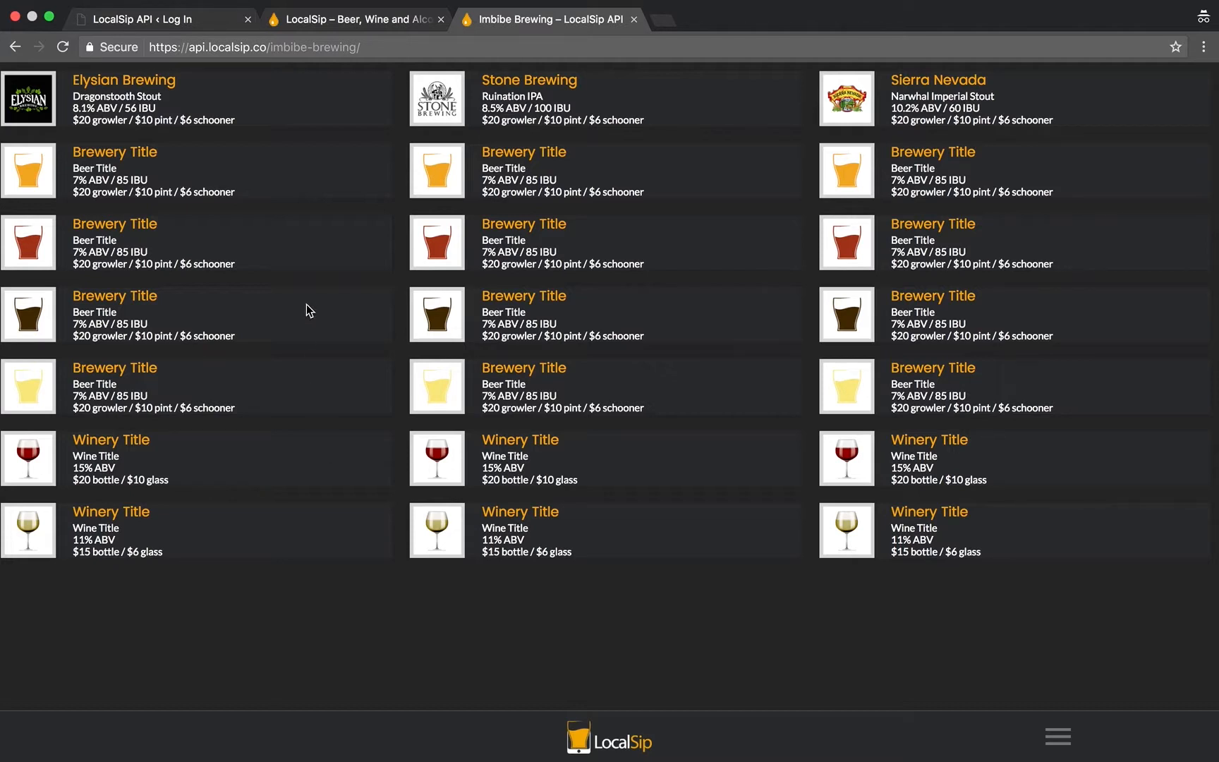
- Look up the Edit Your LocalSip entry under Resources on the LocalSip website, and close that site
click(193, 24)
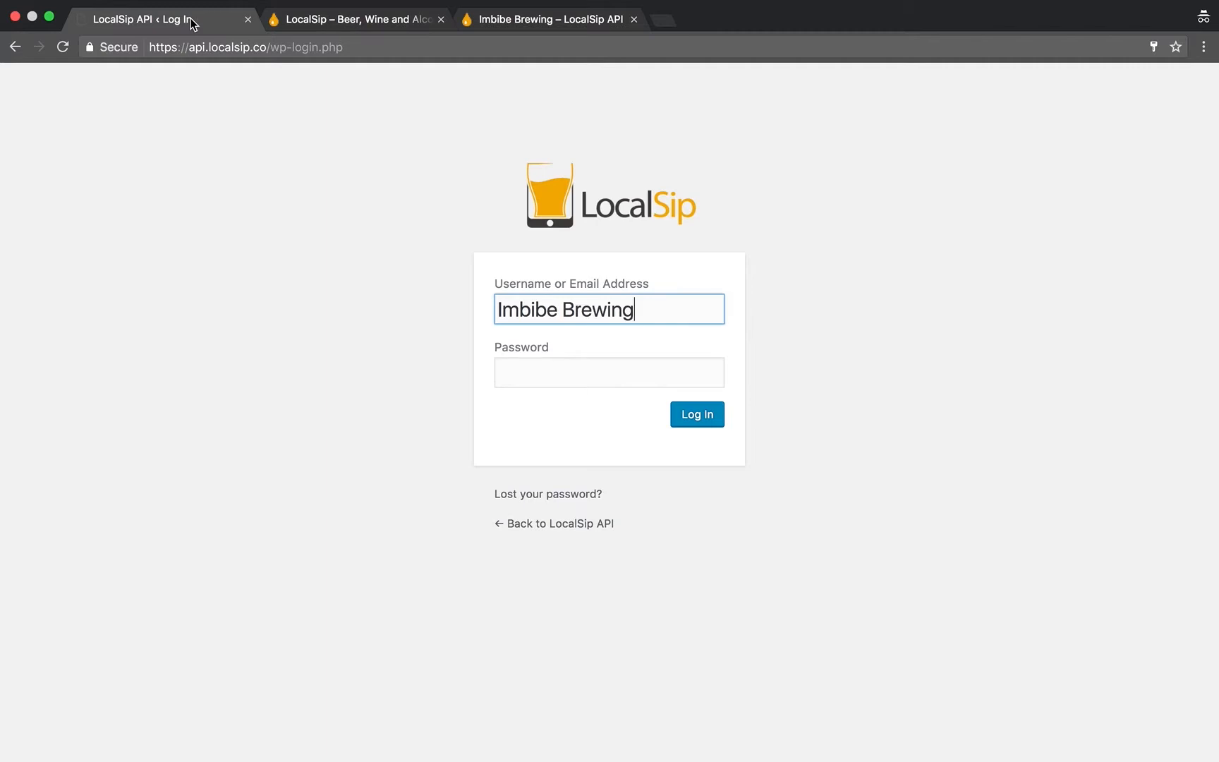
click(320, 17)
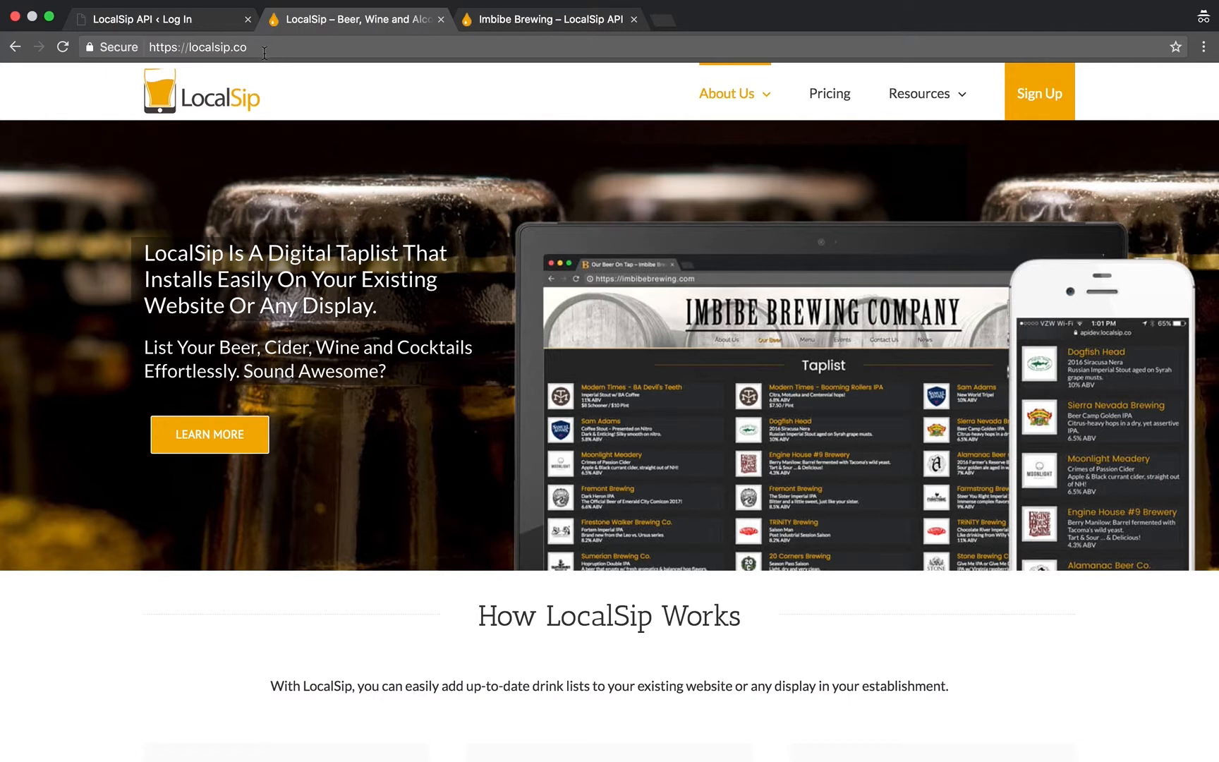
mouse_move(933, 98)
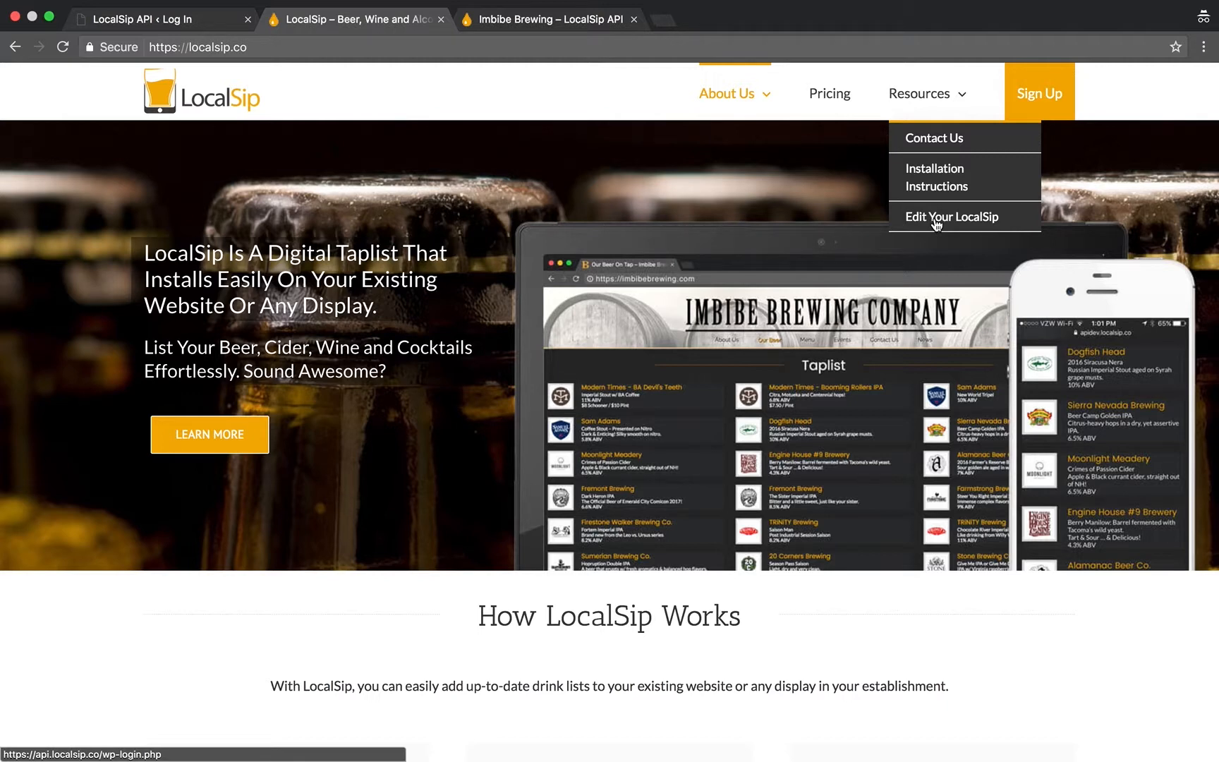
click(441, 19)
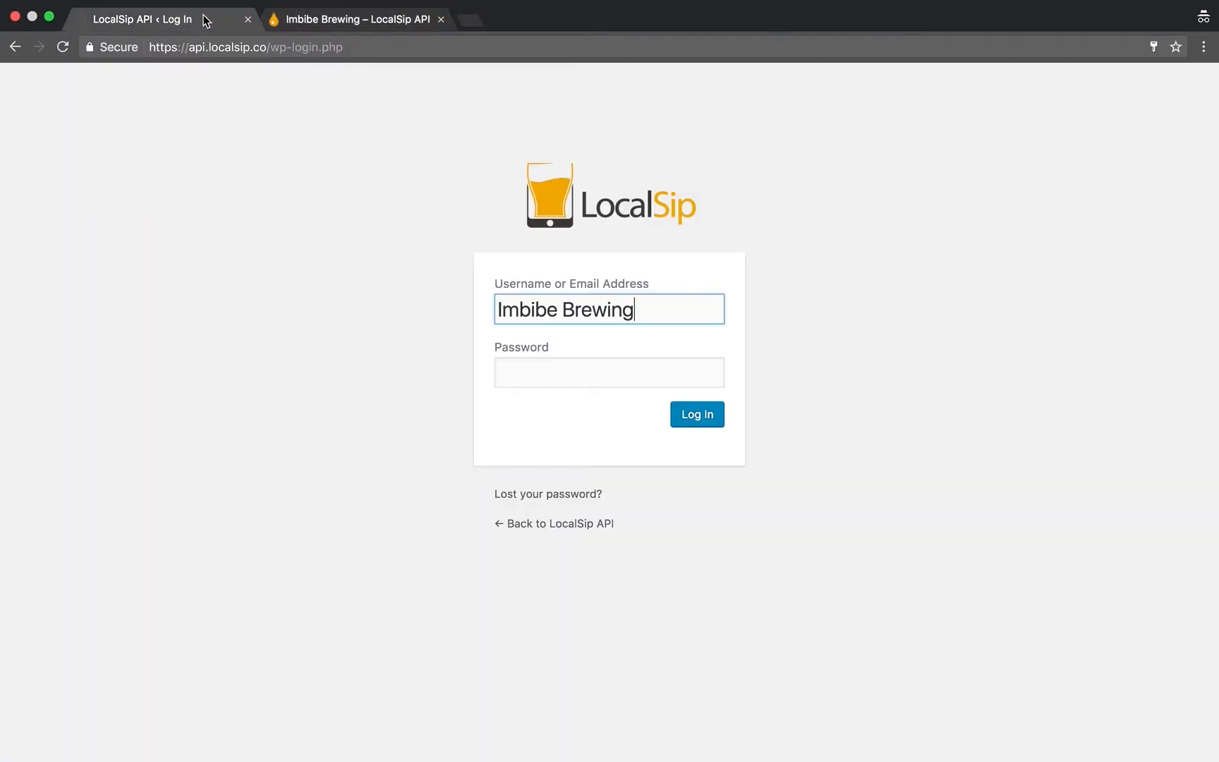
- Enter the account password on the LocalSip API login page and log in as Imbibe Brewing
click(162, 19)
key(Tab)
key(ctrl+v)
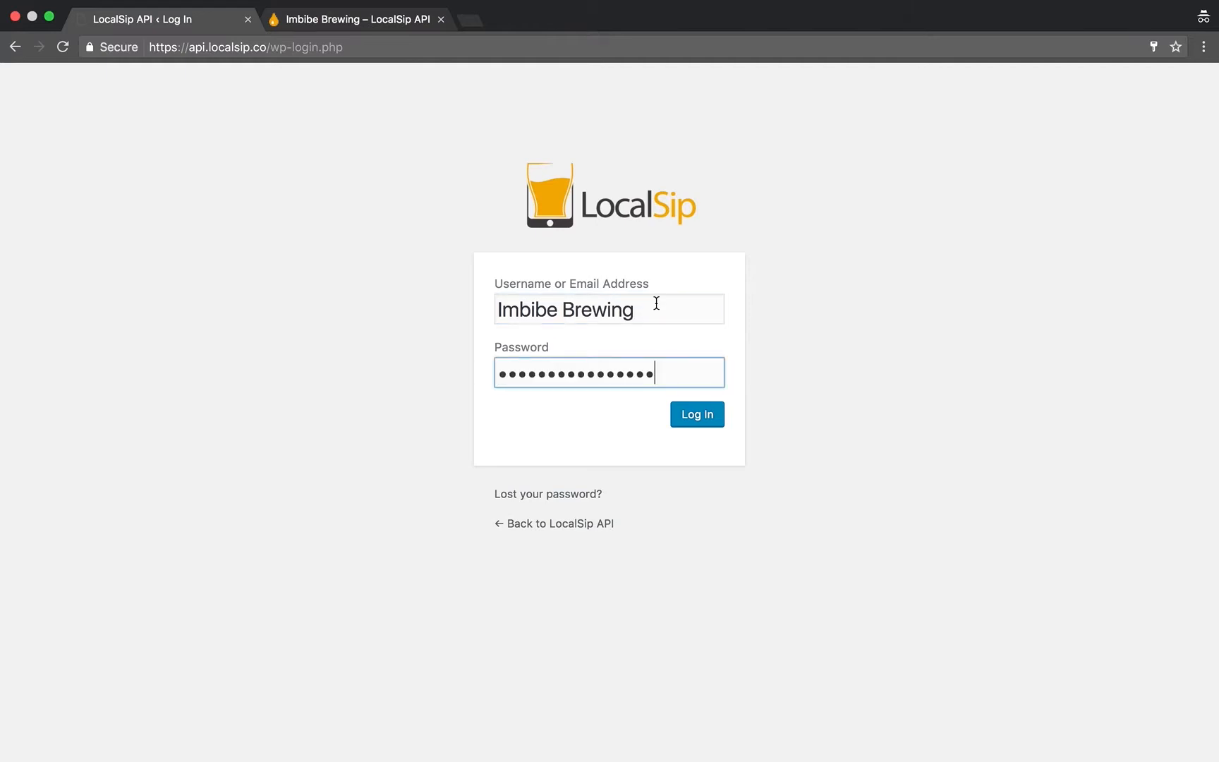
click(705, 419)
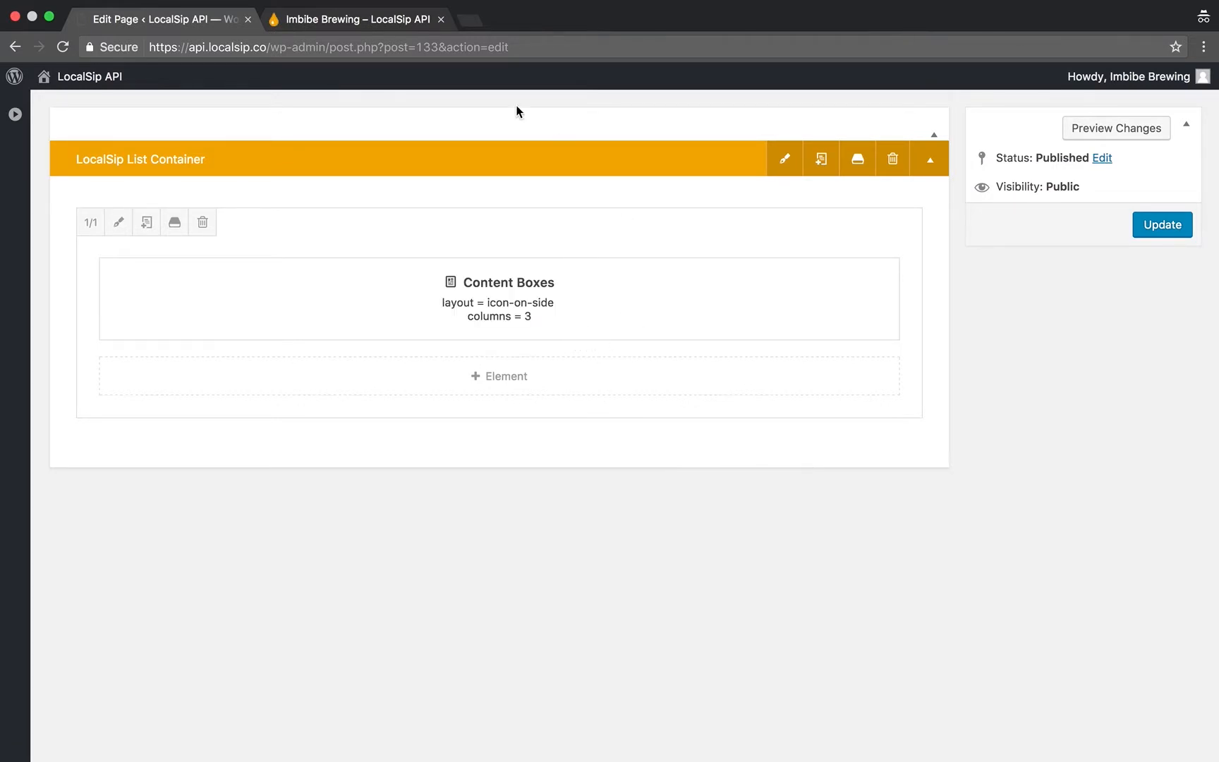
- Open the Content Boxes element for editing and compare its item list with the live Imbibe Brewing page
click(347, 25)
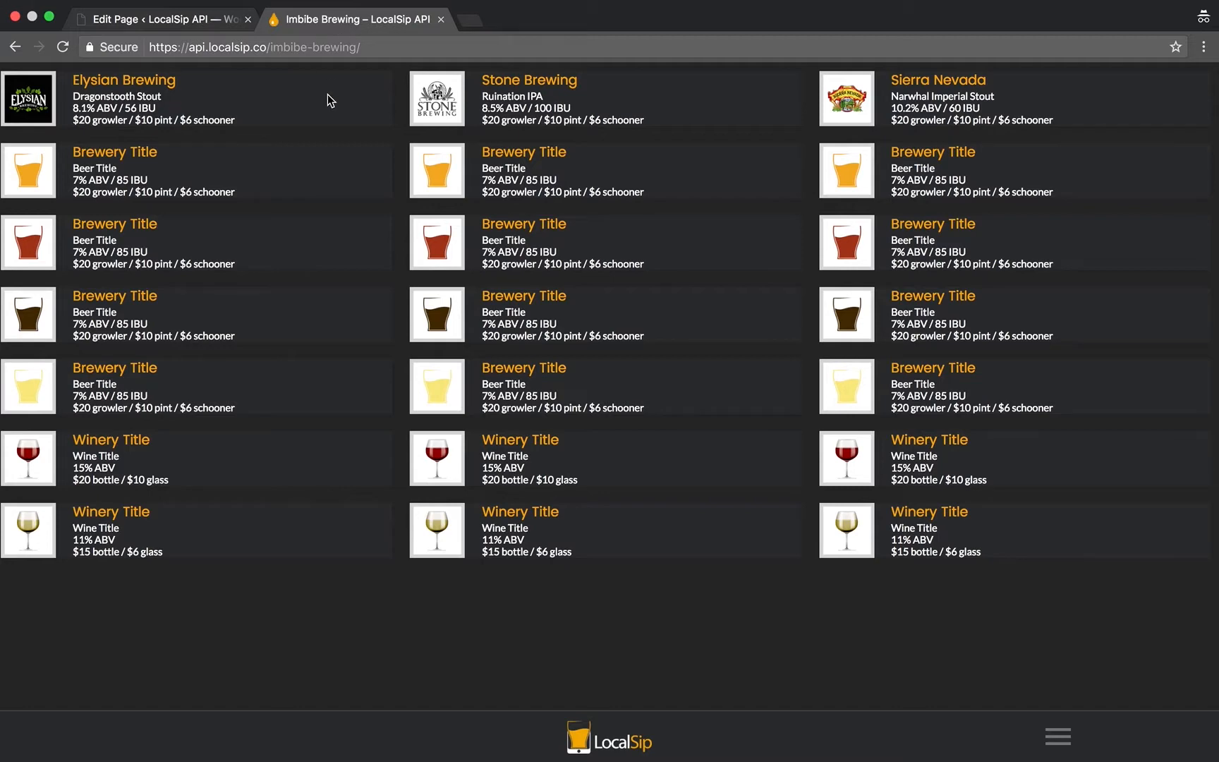
click(174, 20)
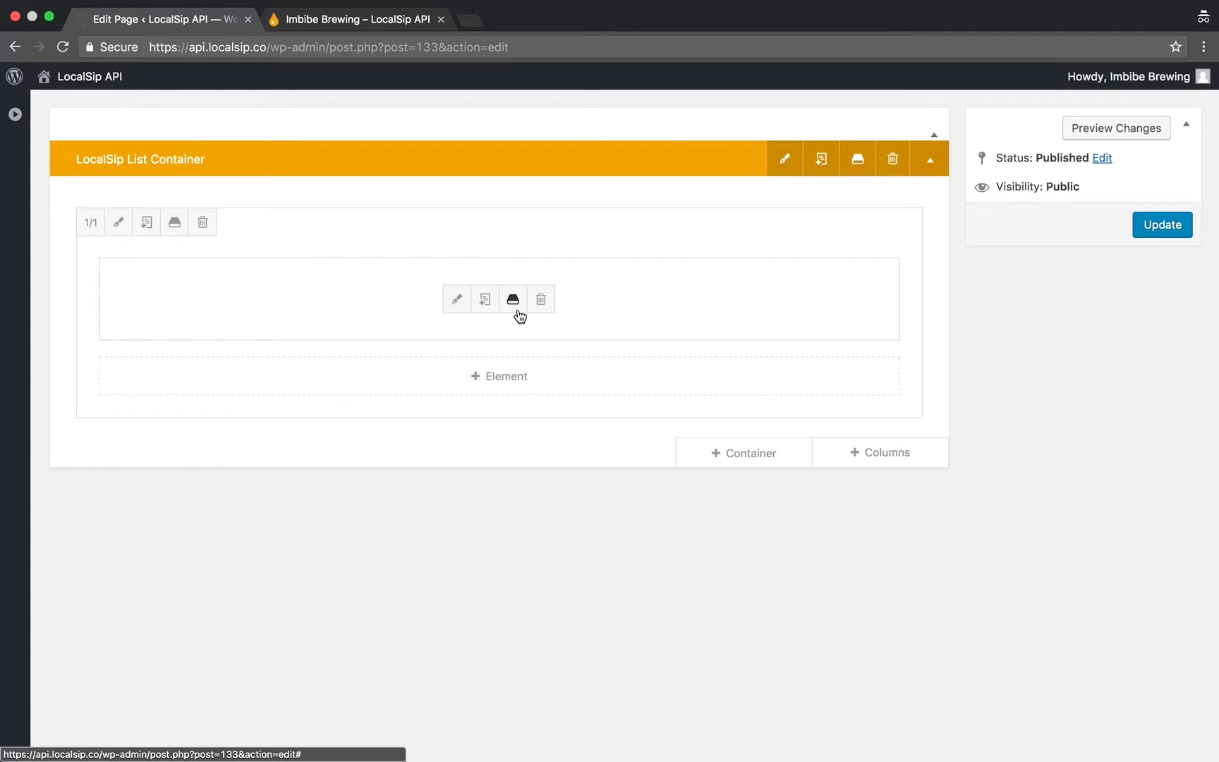
click(457, 302)
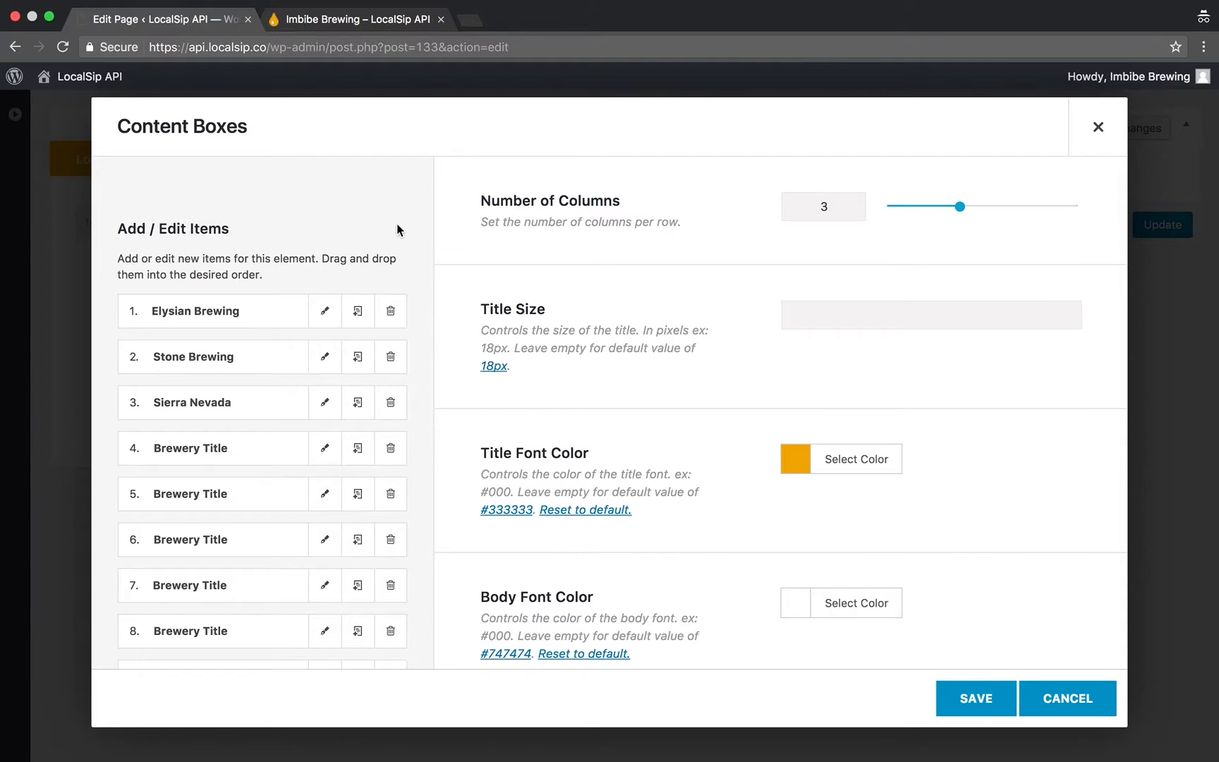
scroll(103, 226, down, 5)
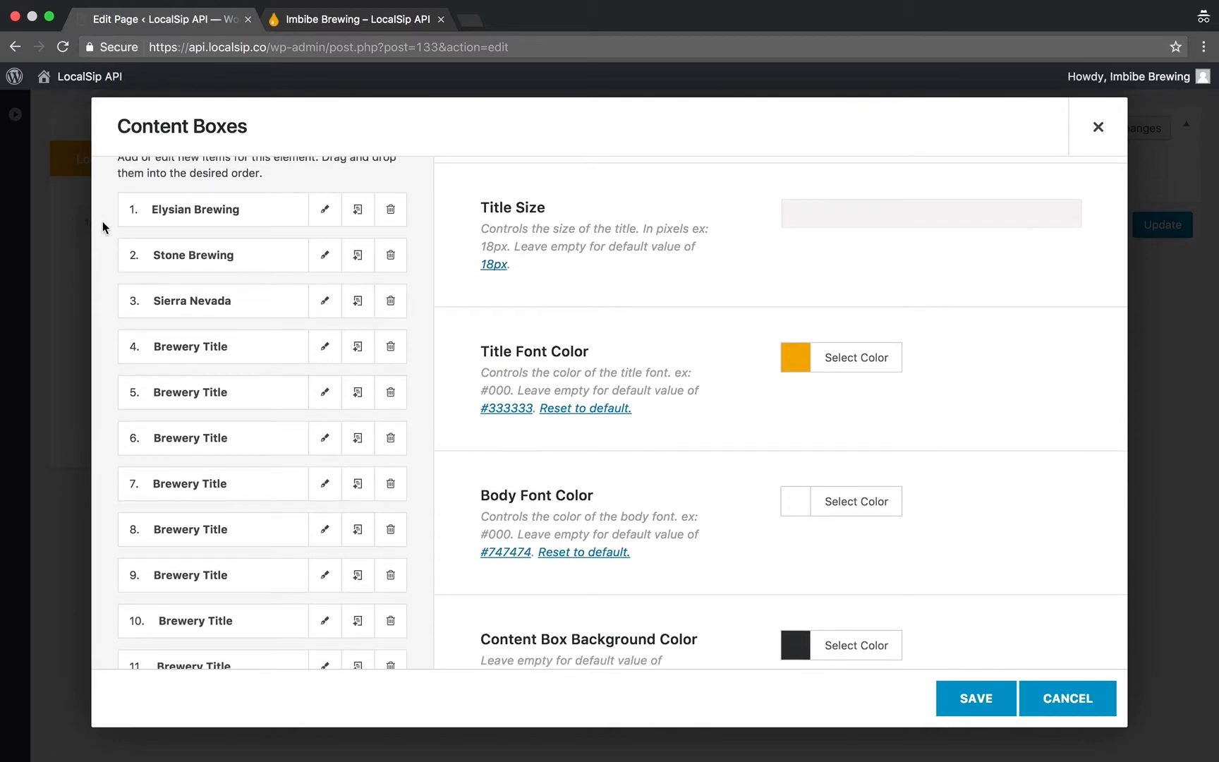
click(290, 21)
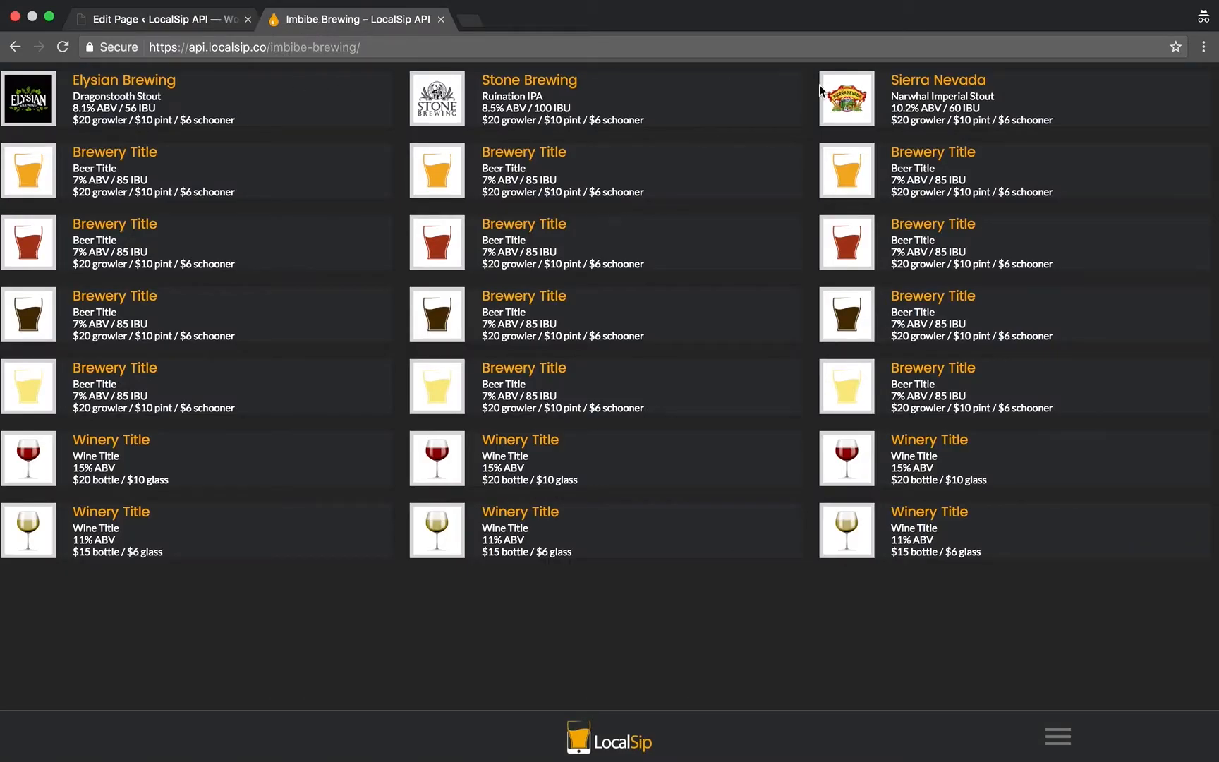
click(163, 18)
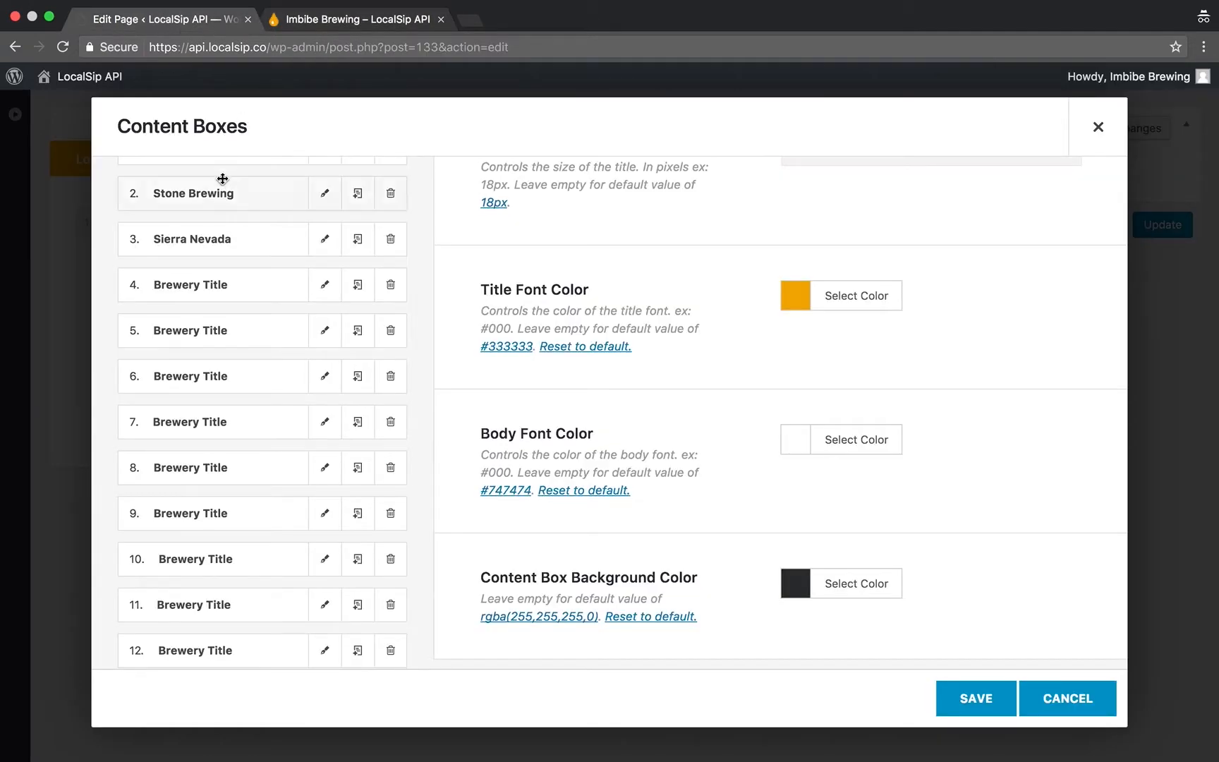
scroll(272, 234, up, 1)
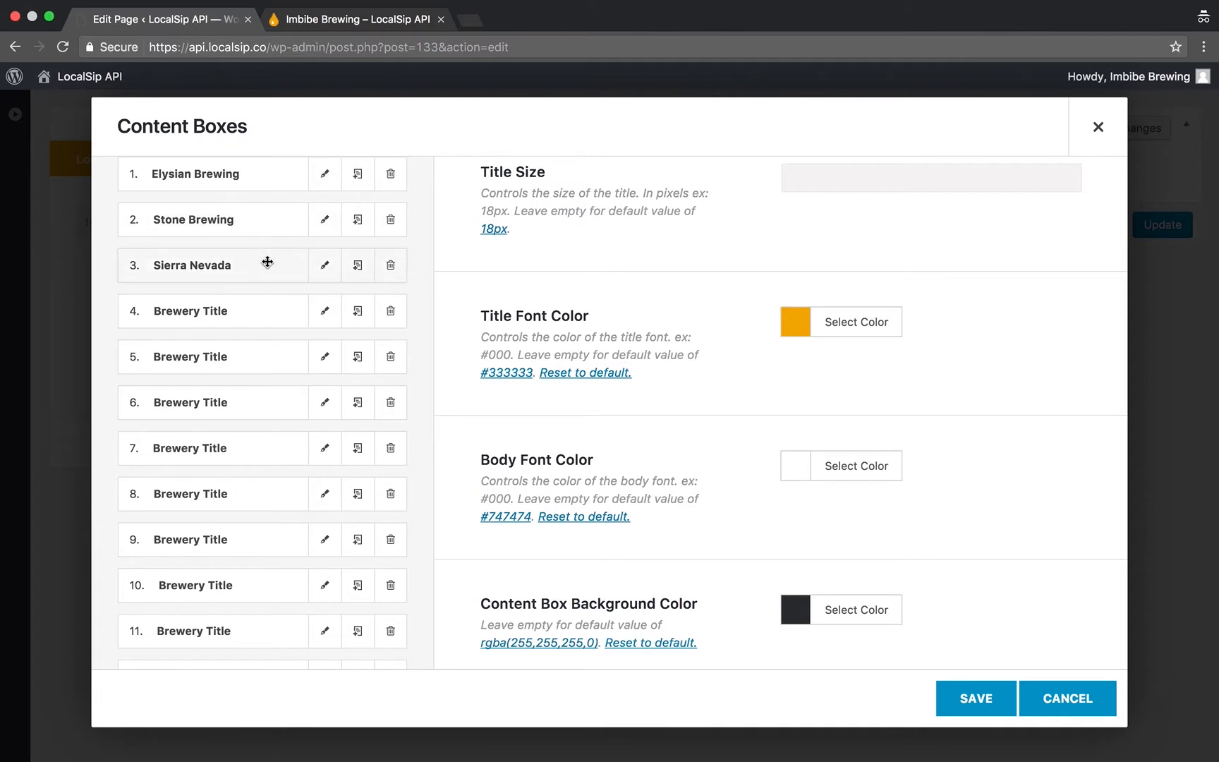
scroll(268, 262, up, 5)
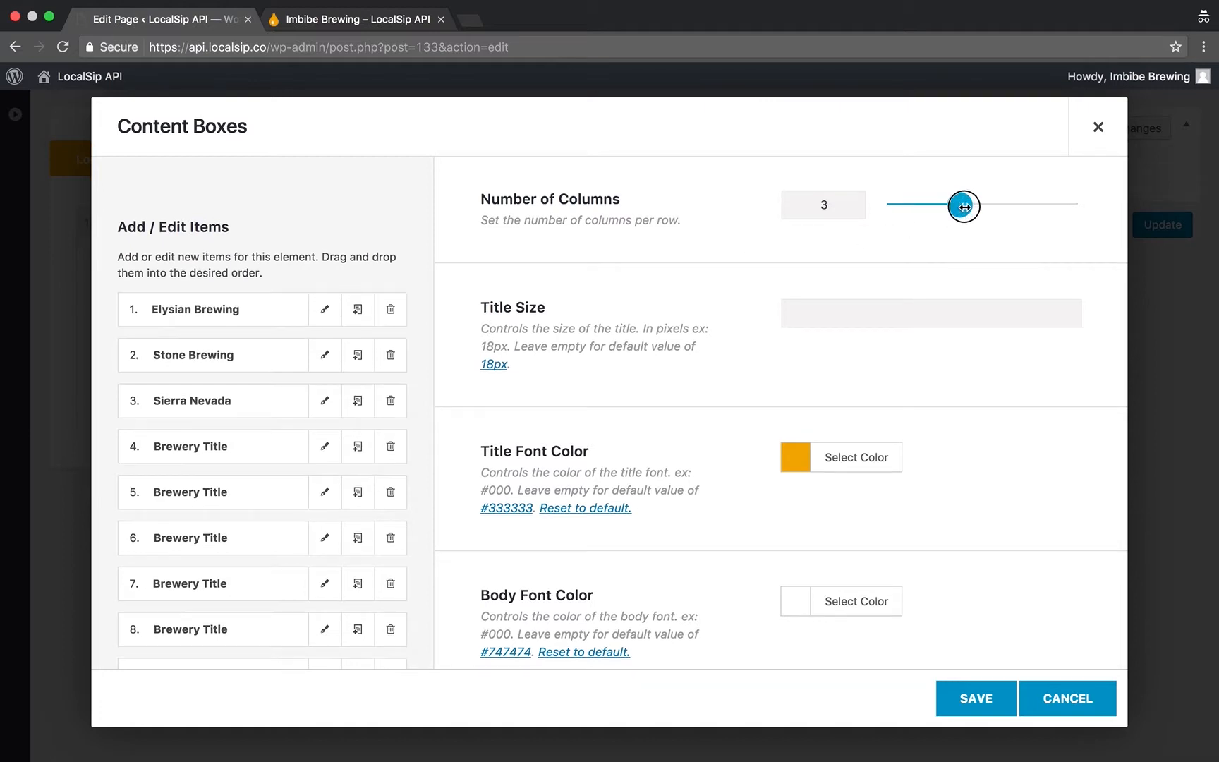
- Set the Content Boxes element to 4 columns, and update and reload the Imbibe Brewing page
drag(963, 206, 996, 204)
scroll(987, 218, down, 1)
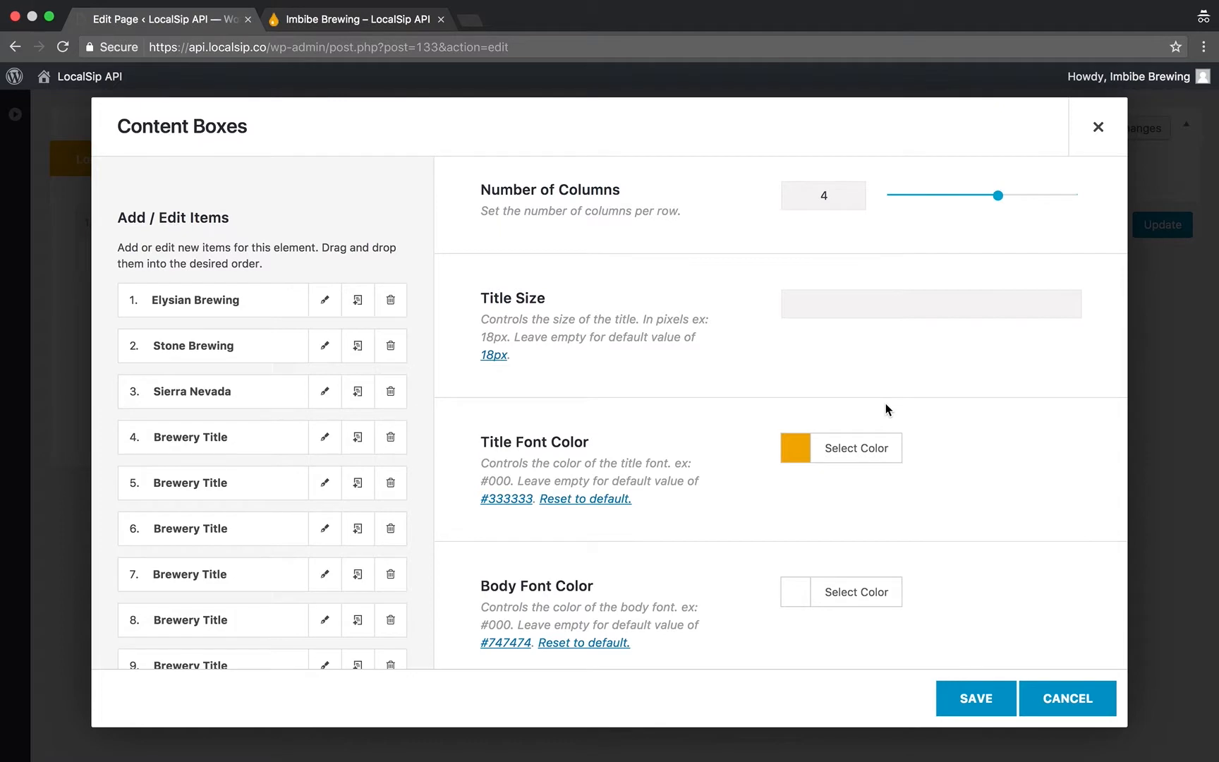
click(976, 696)
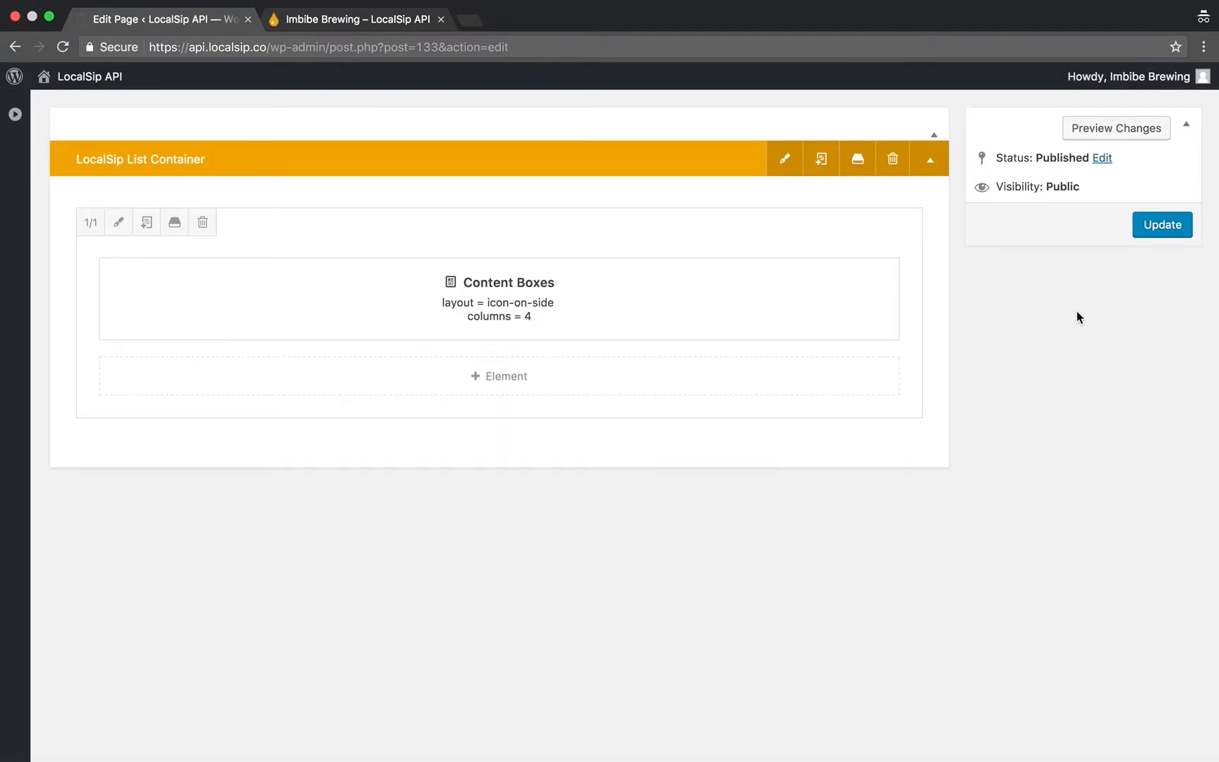
click(1150, 225)
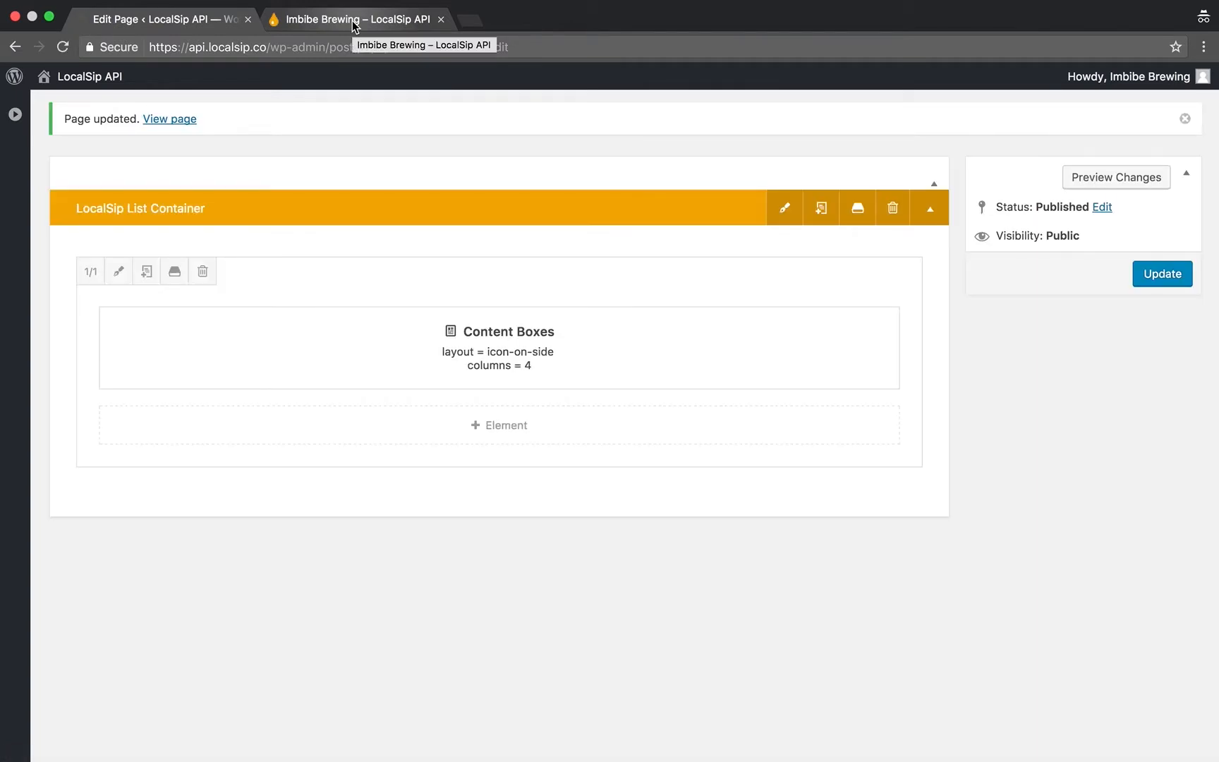
click(352, 26)
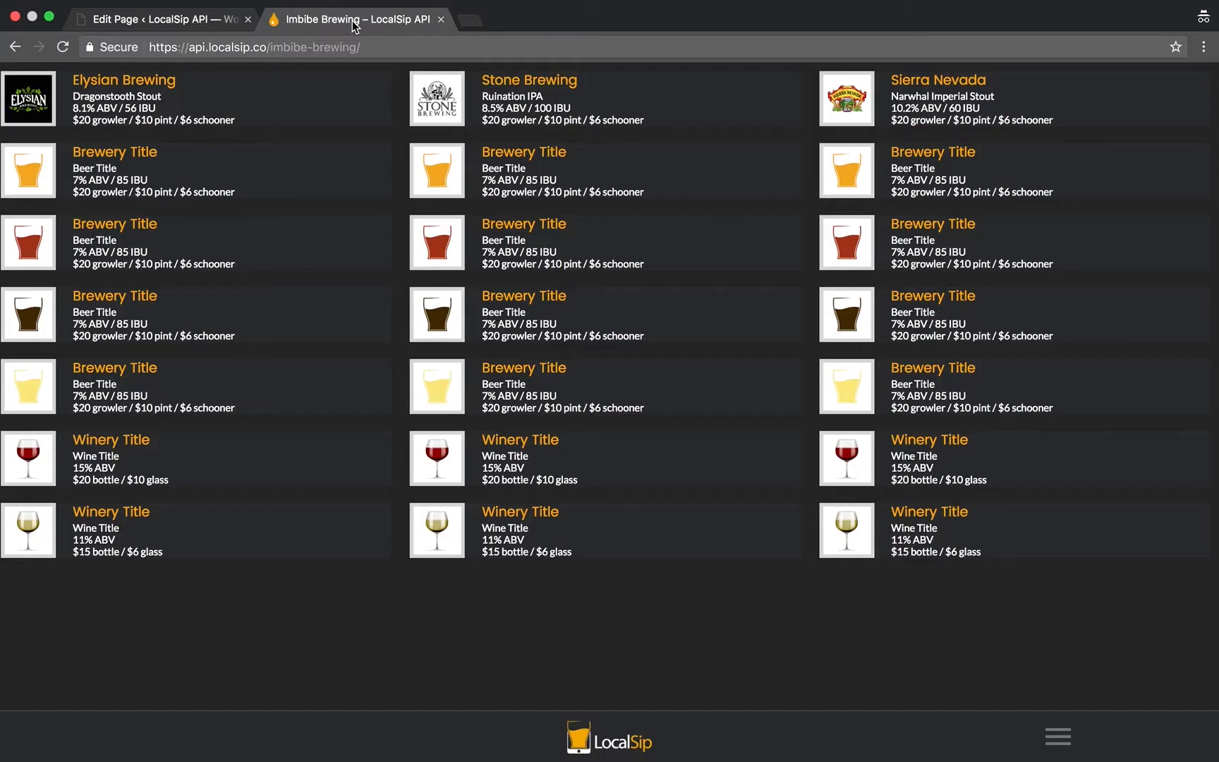
key(super+r)
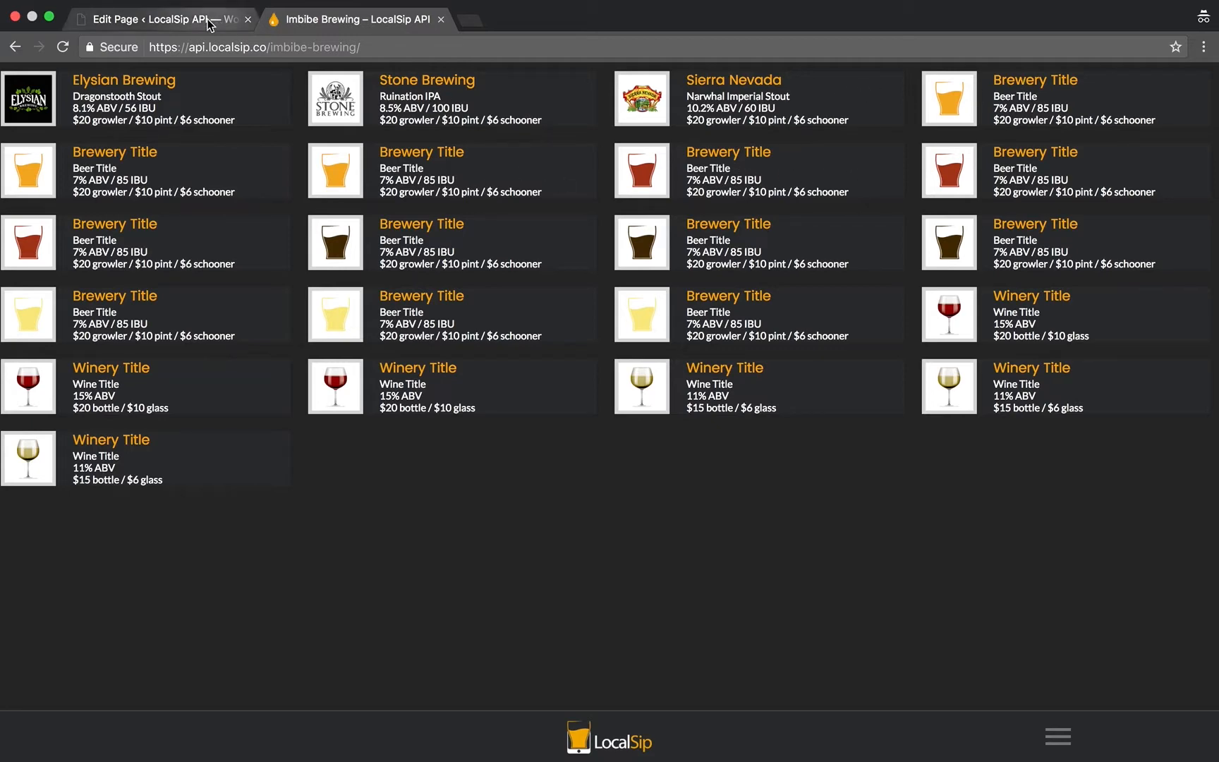
- Edit the Elysian Brewing item in the Content Boxes element and change its title to Sam Adams
click(167, 19)
mouse_move(468, 329)
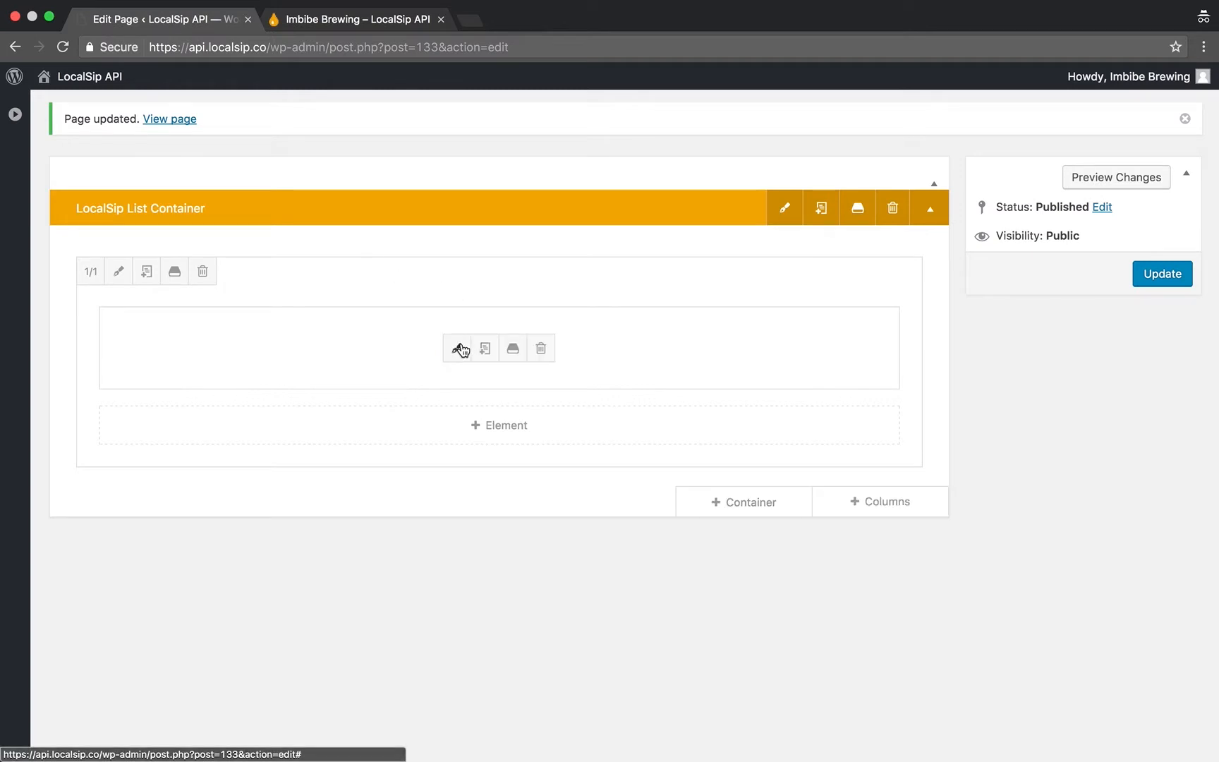
click(459, 348)
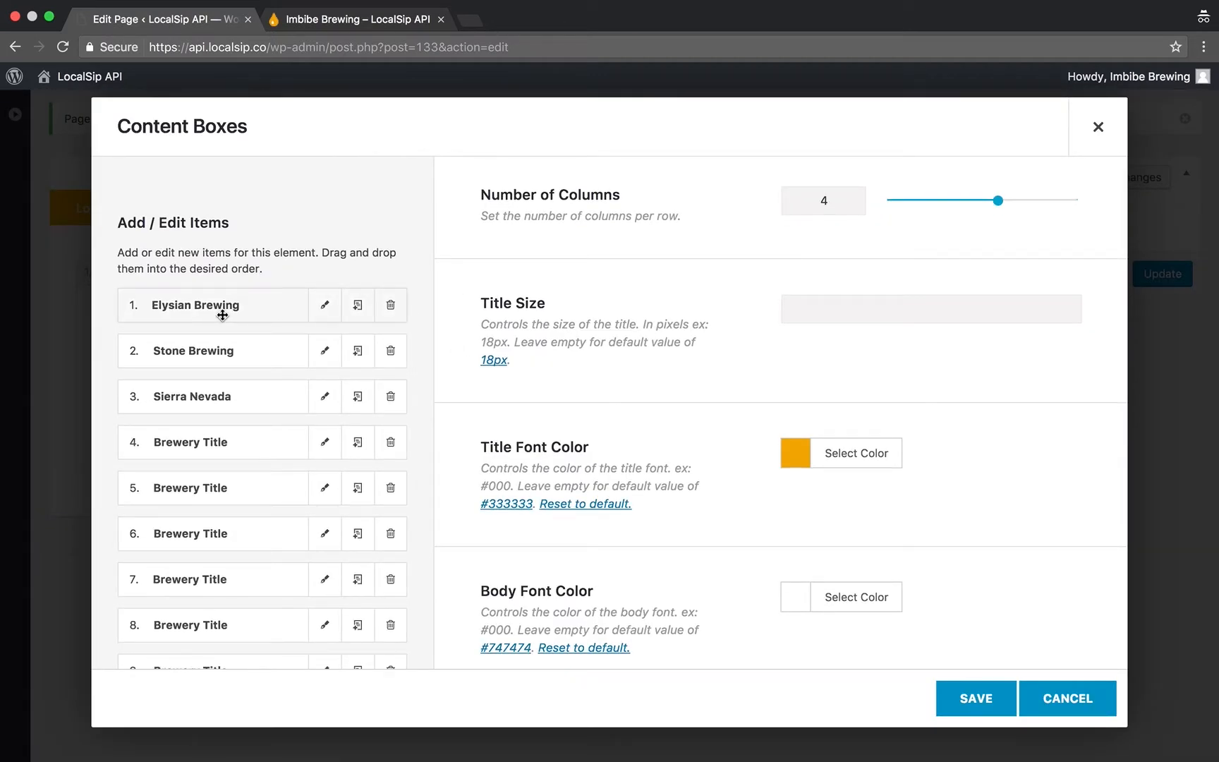
click(326, 307)
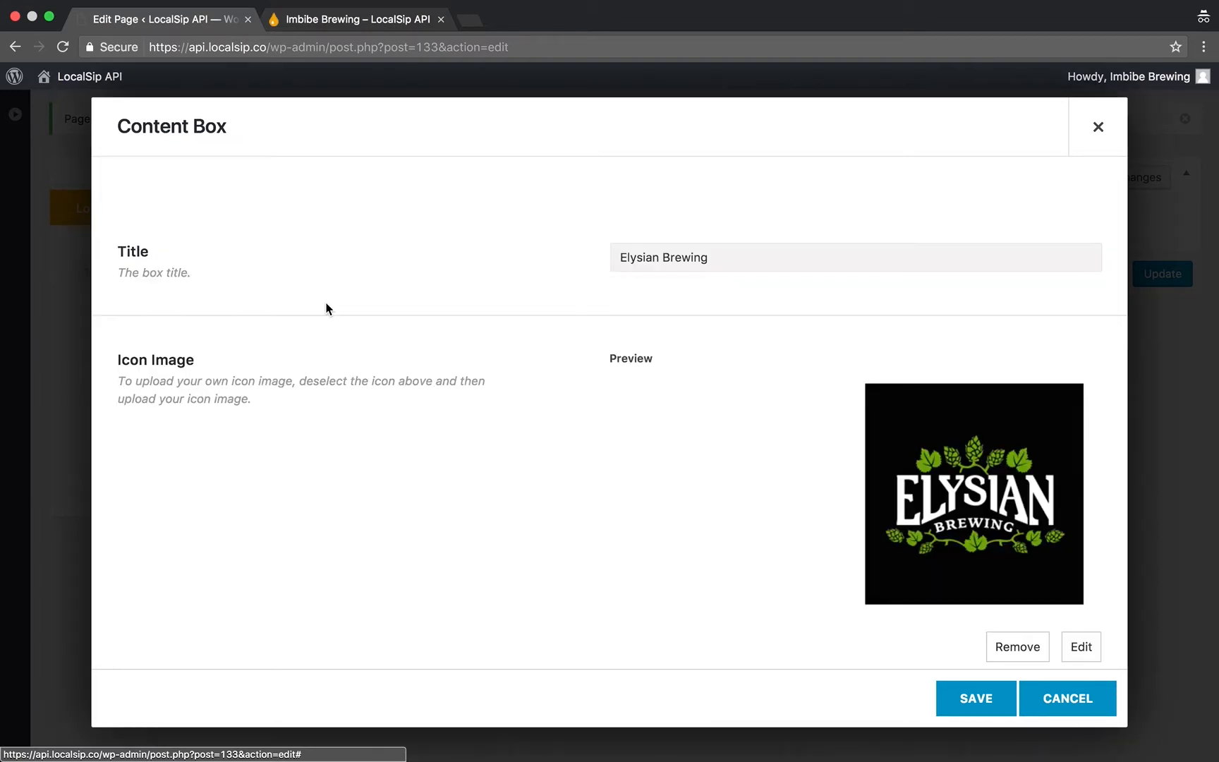
drag(724, 257, 616, 260)
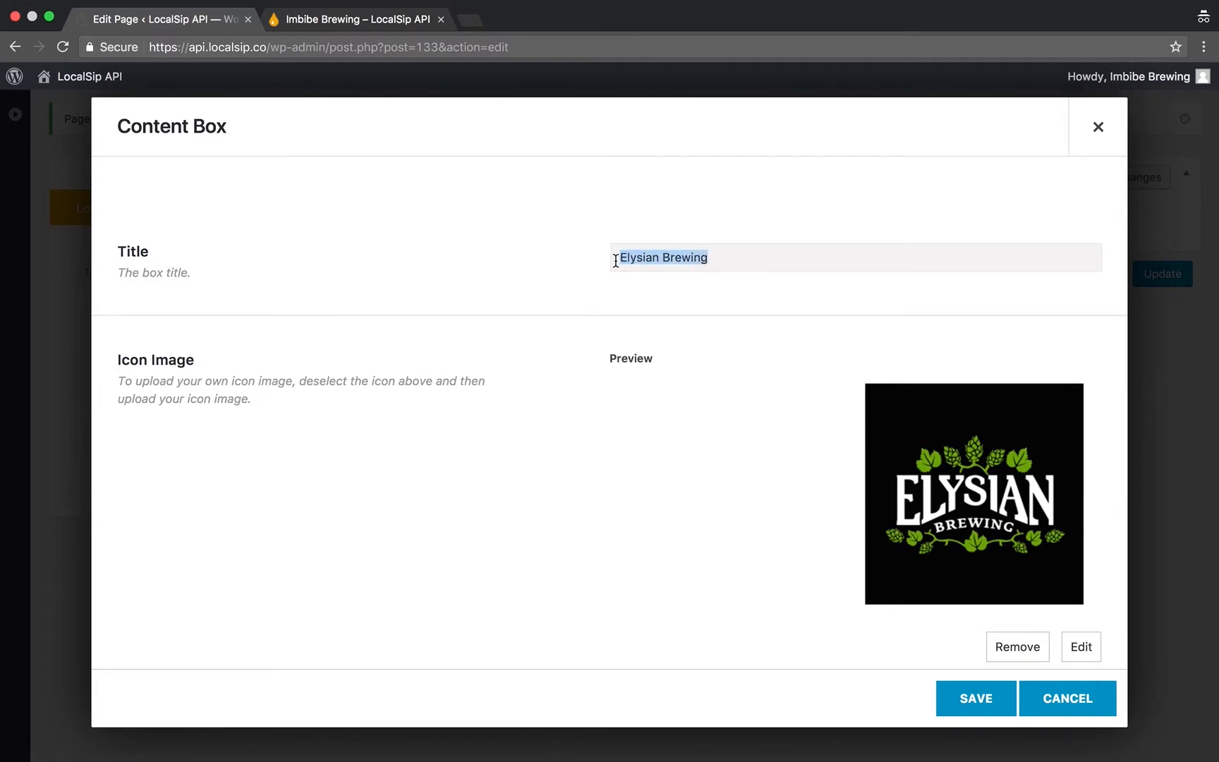
text(Sam Adams)
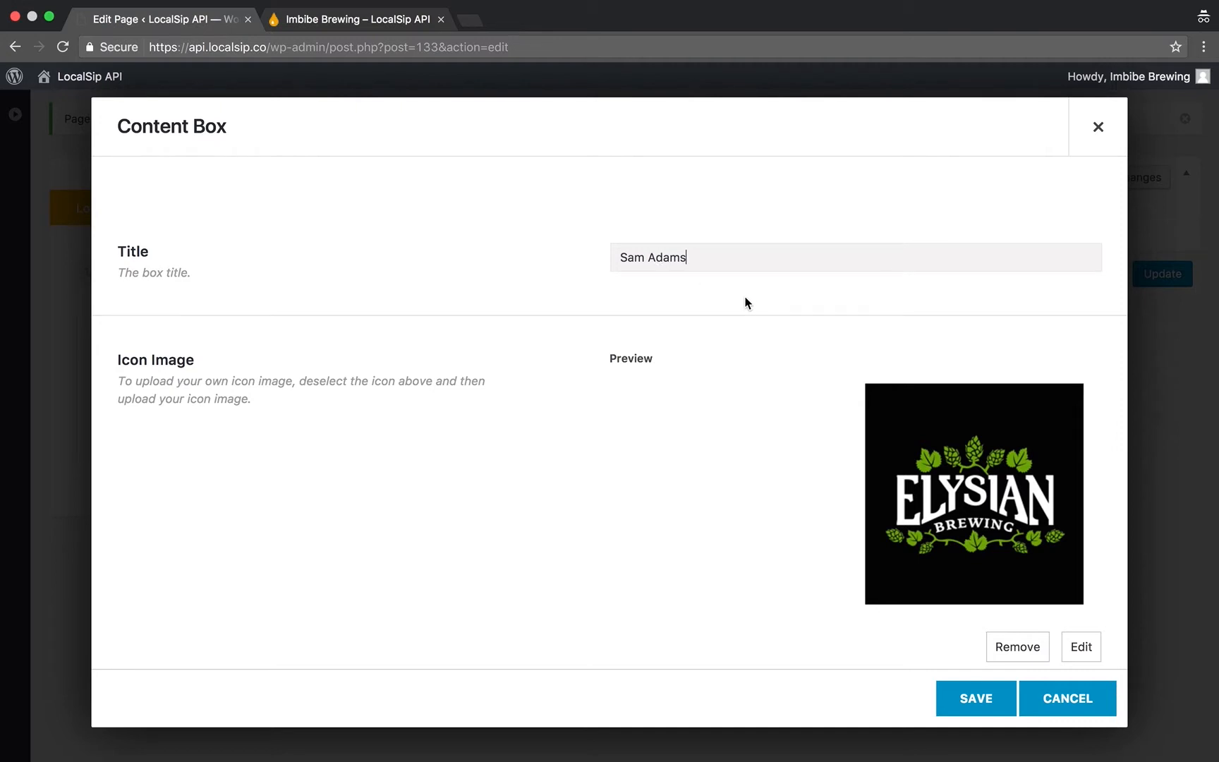
- Replace the box's icon image with the Samuel Adams logo, found by searching the media library for "sam"
scroll(744, 297, down, 2)
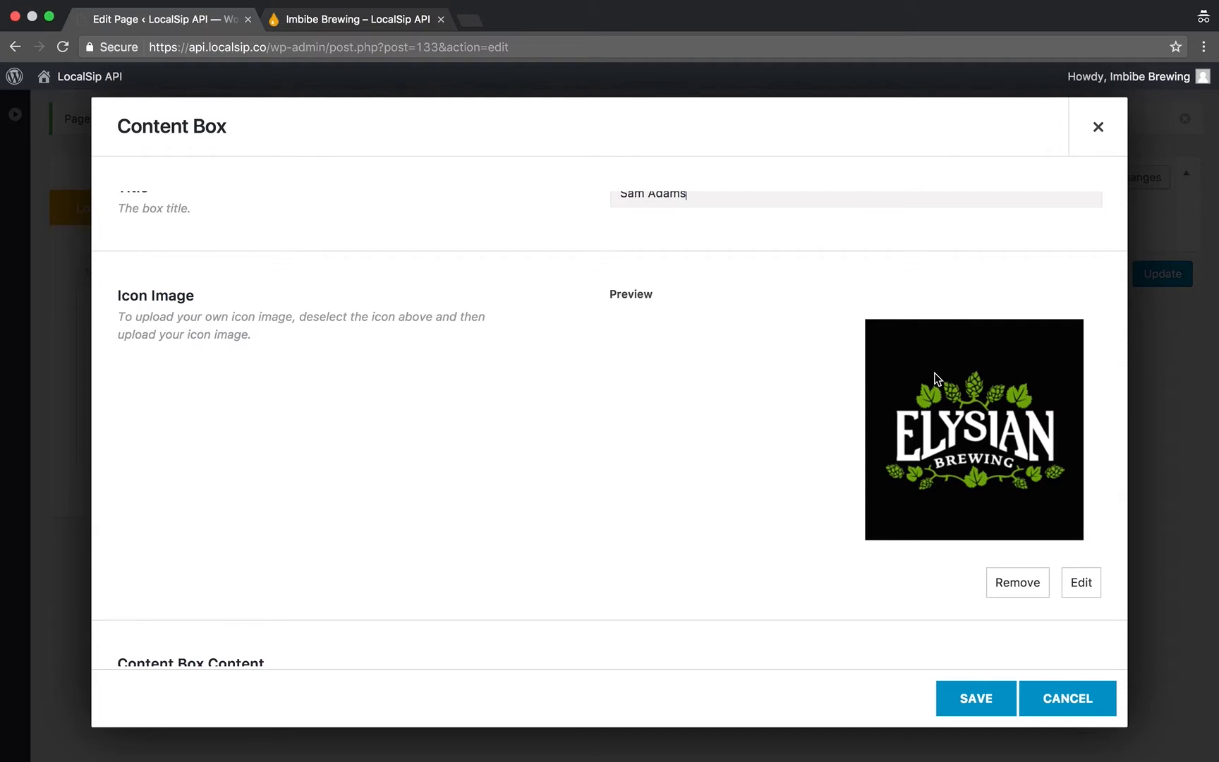
click(1080, 583)
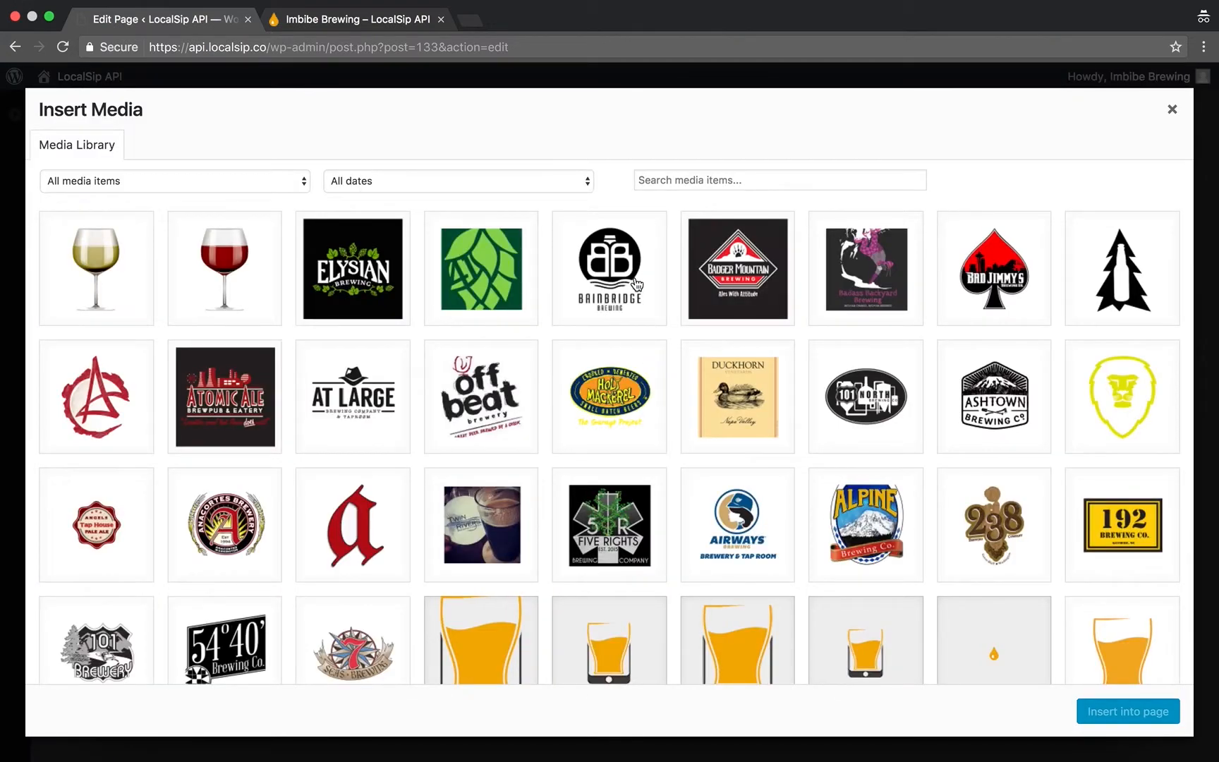
click(682, 182)
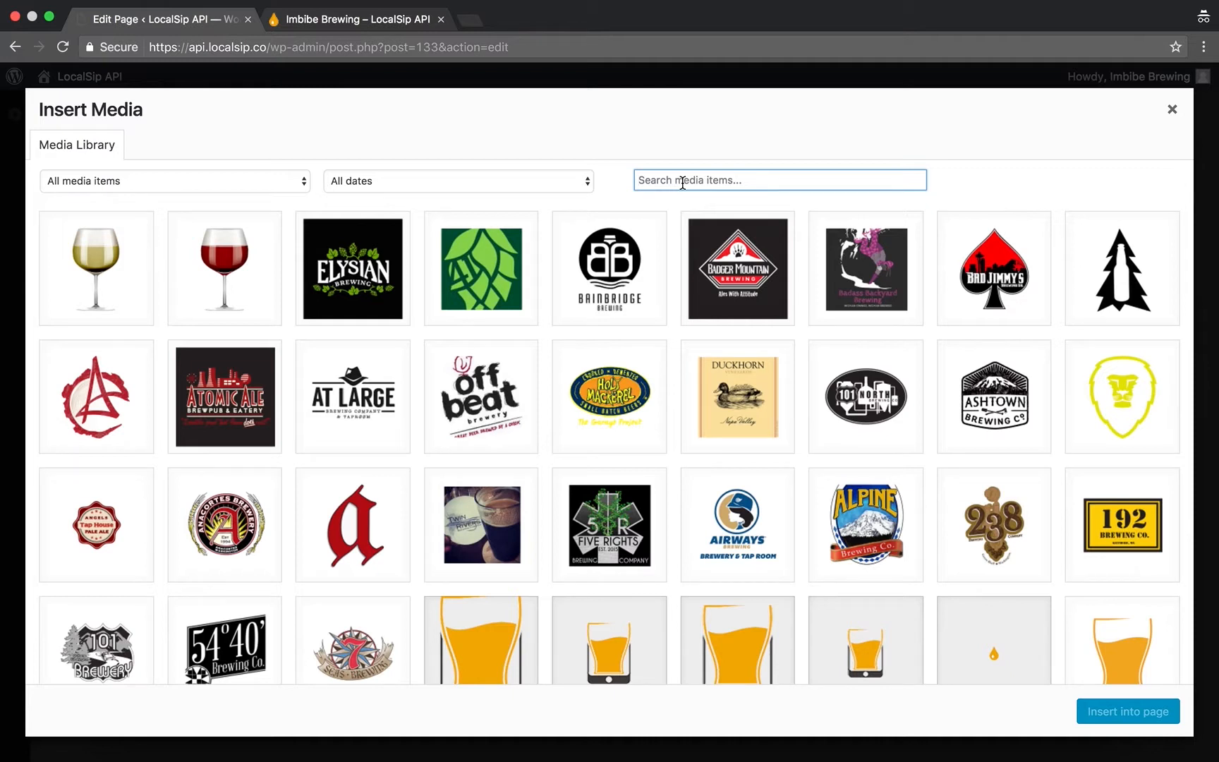
text(sam)
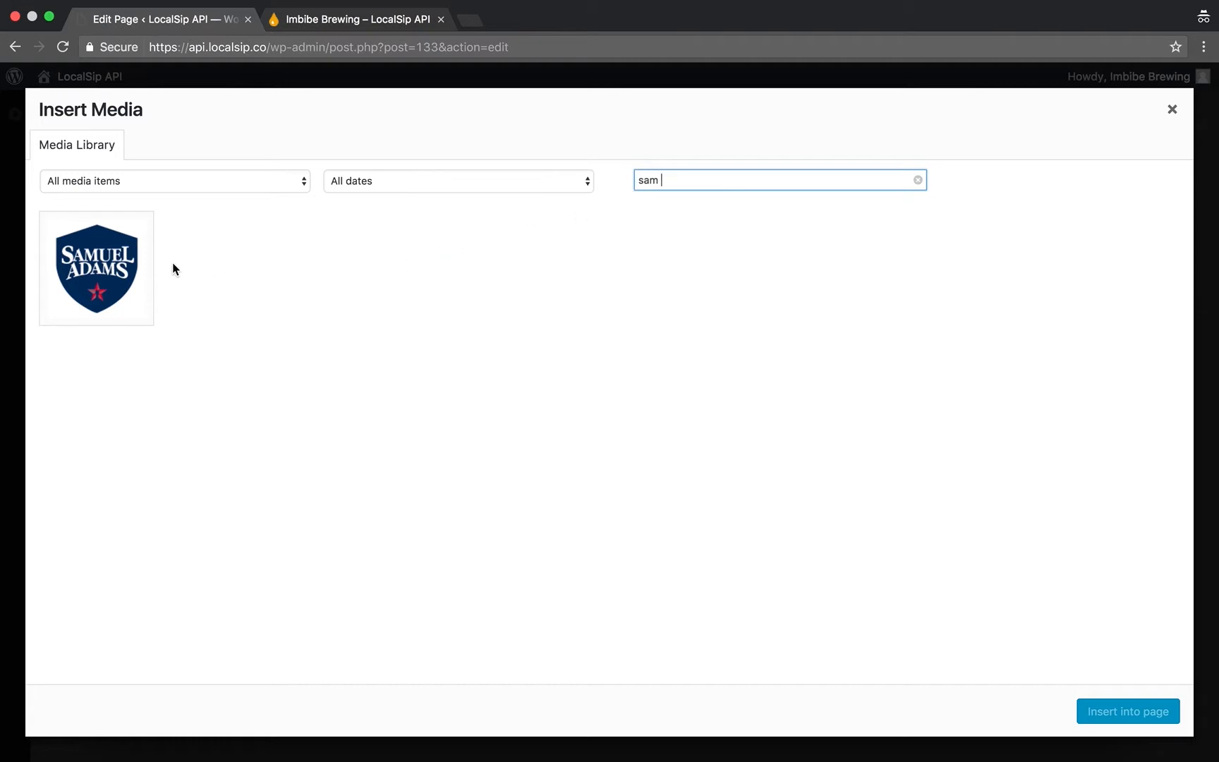
click(120, 270)
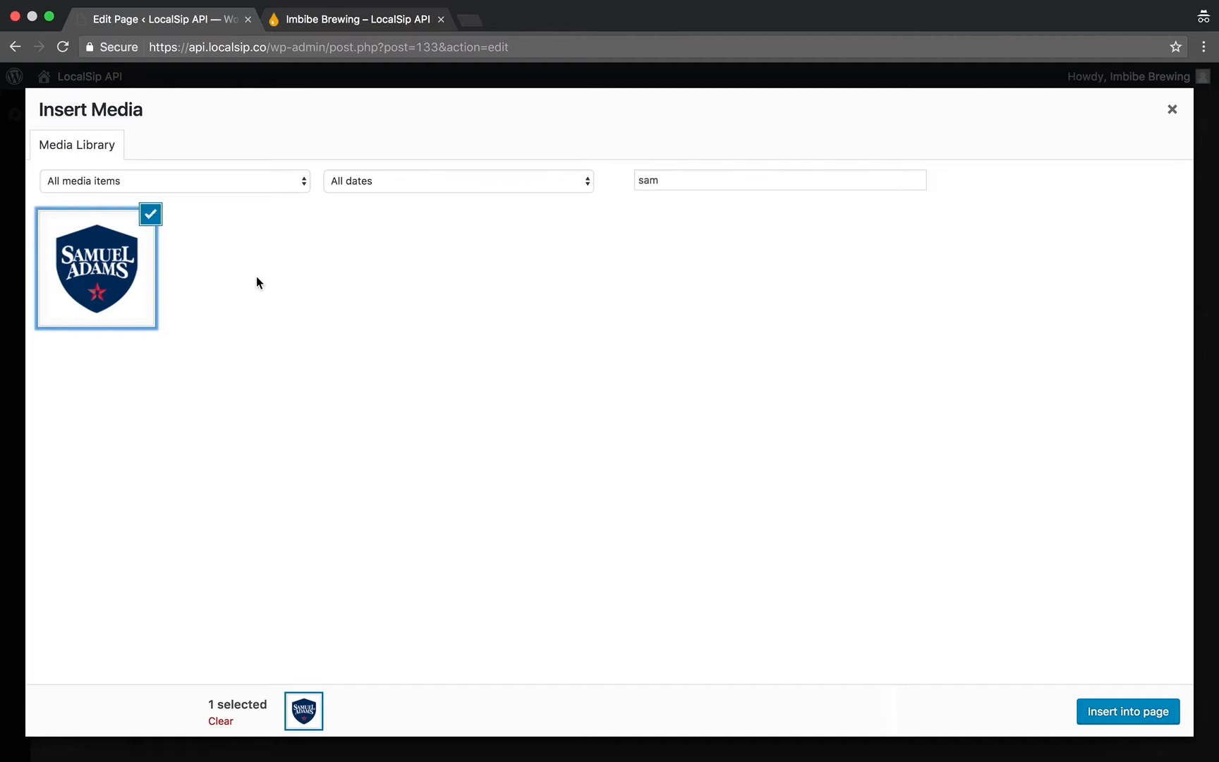
click(1107, 714)
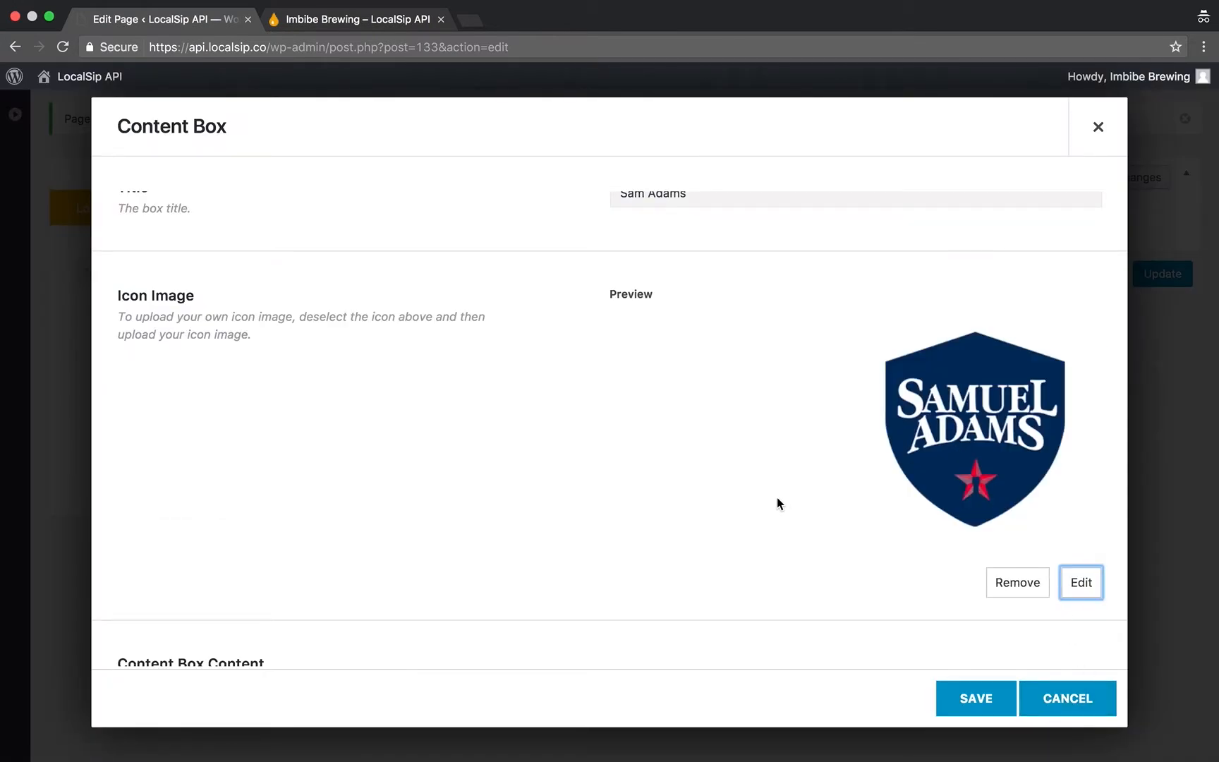
- Replace the beer name Dragonstooth Stout in the box content with Boston Lager
scroll(776, 504, down, 5)
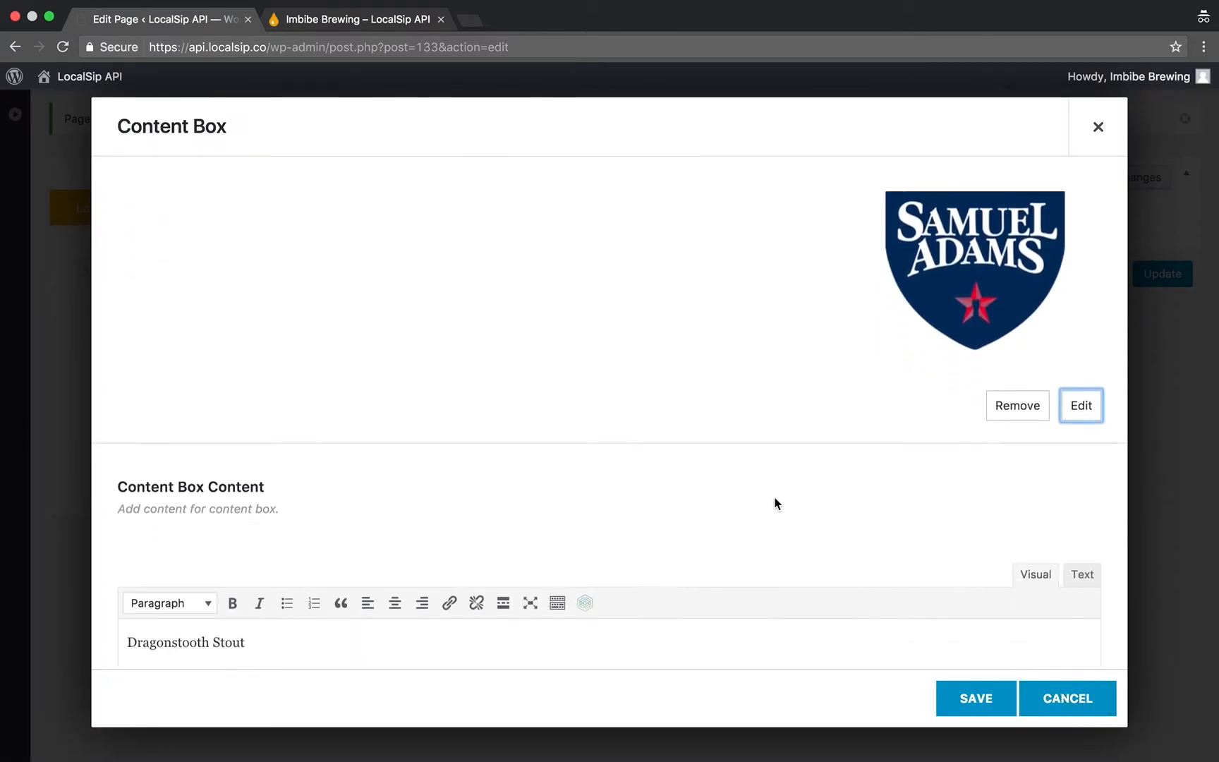
scroll(774, 504, down, 4)
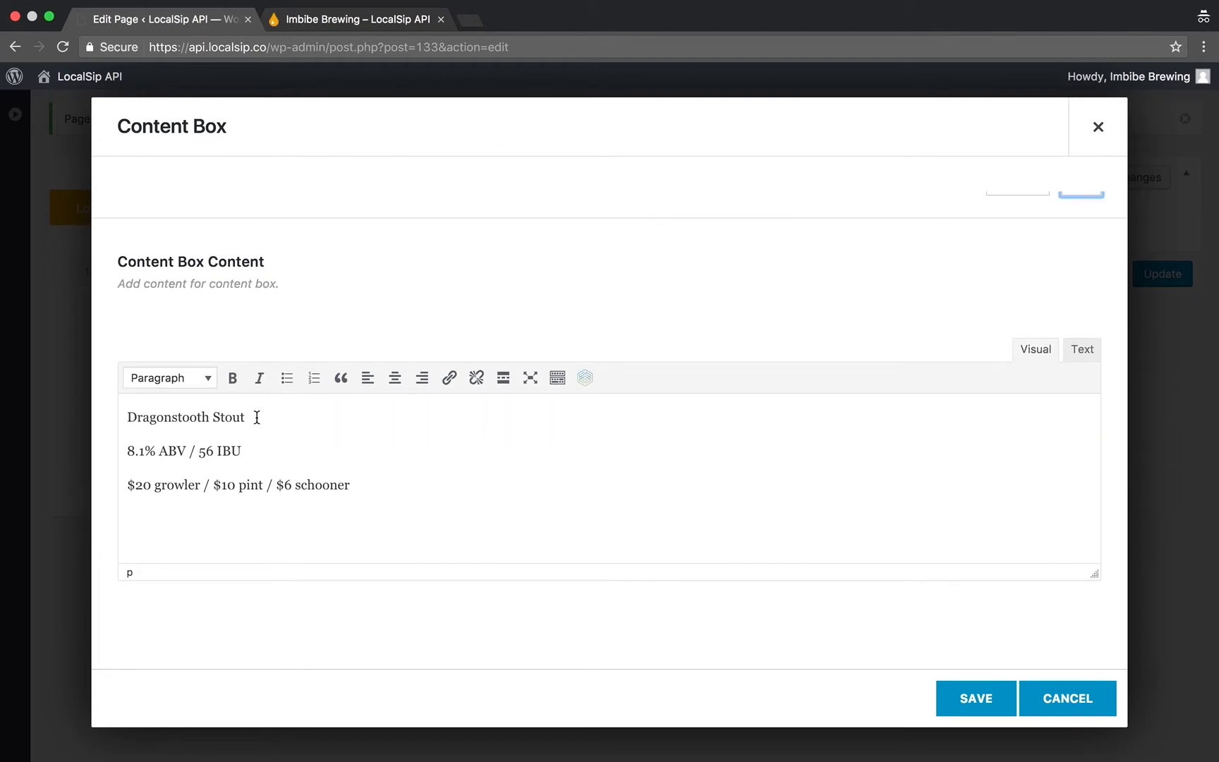
drag(253, 418, 123, 422)
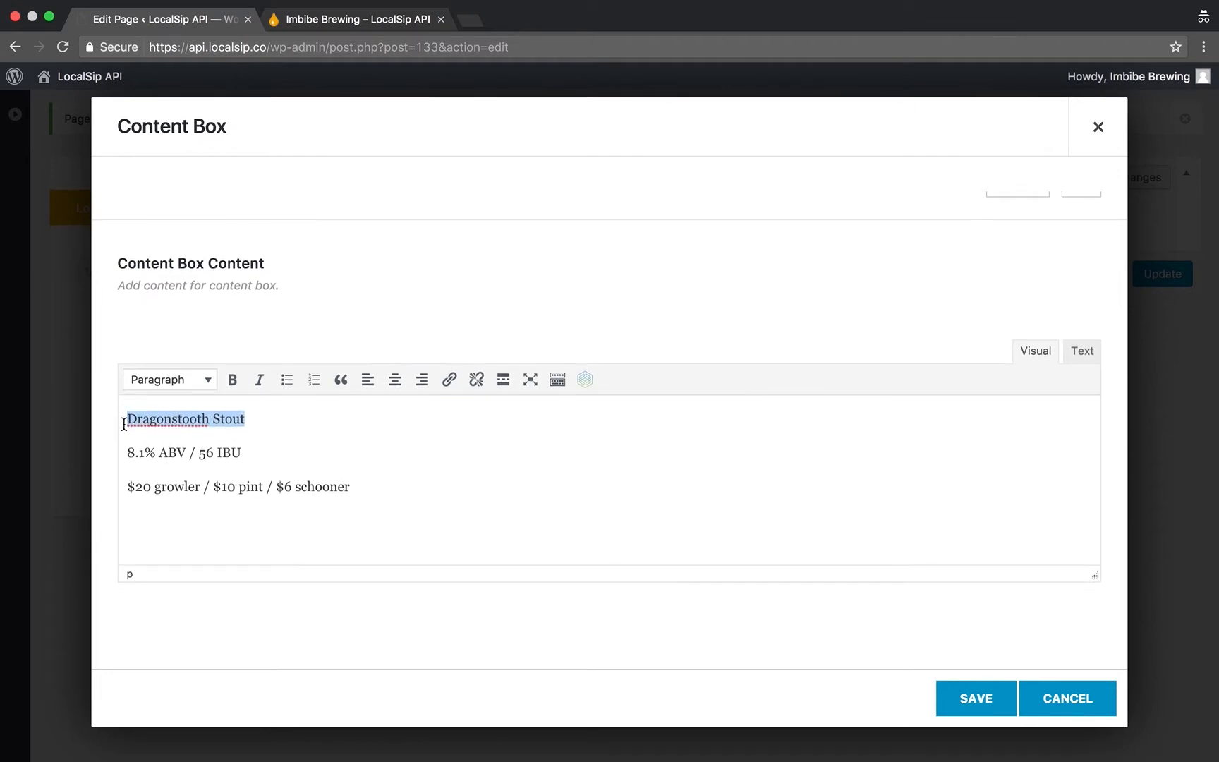
text(Boston Lager)
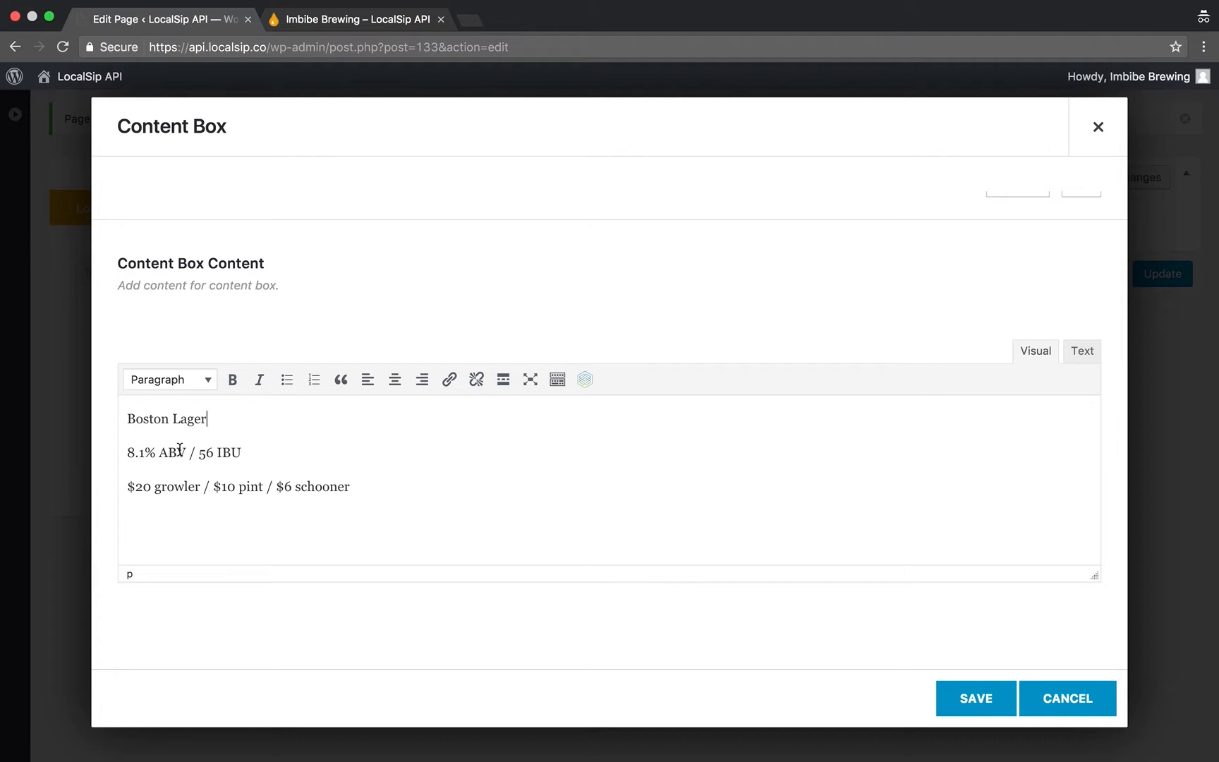
- Change the strength line in the Boston Lager content to 5.0% ABV and 30 IBU
click(144, 460)
key(BackSpace)
key(BackSpace)
key(BackSpace)
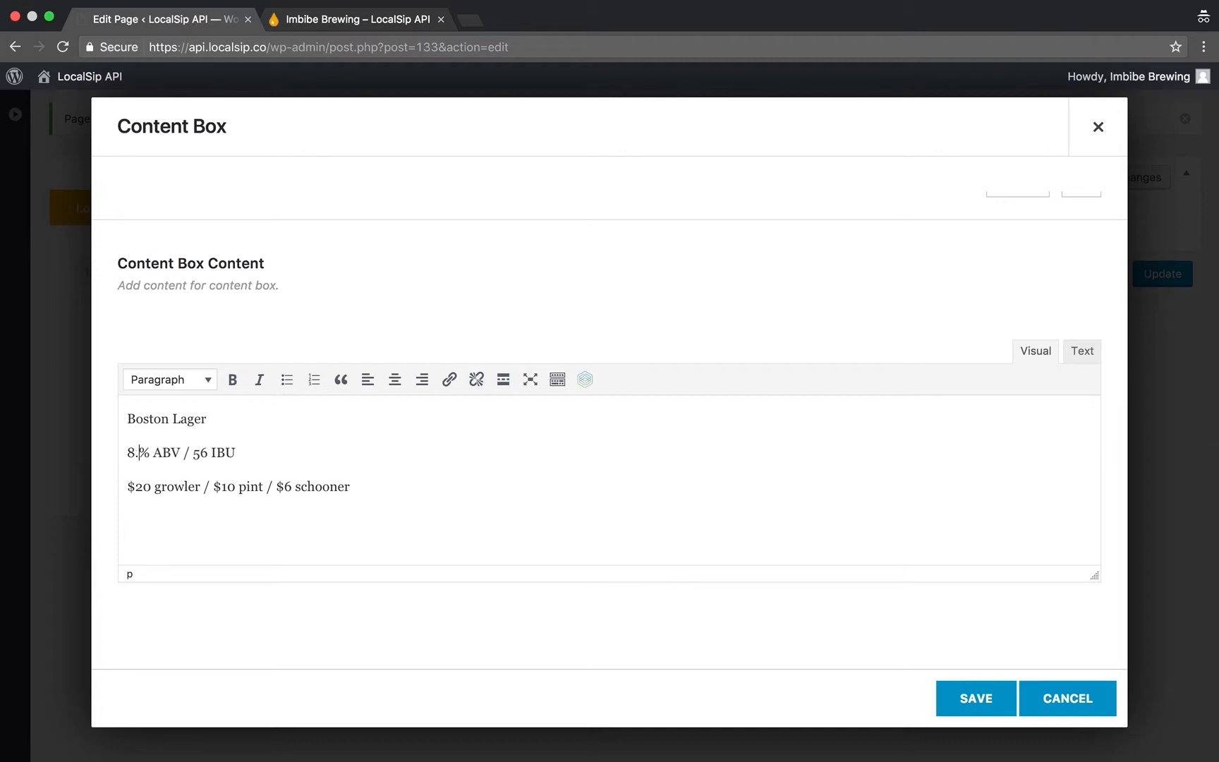
text(5.0)
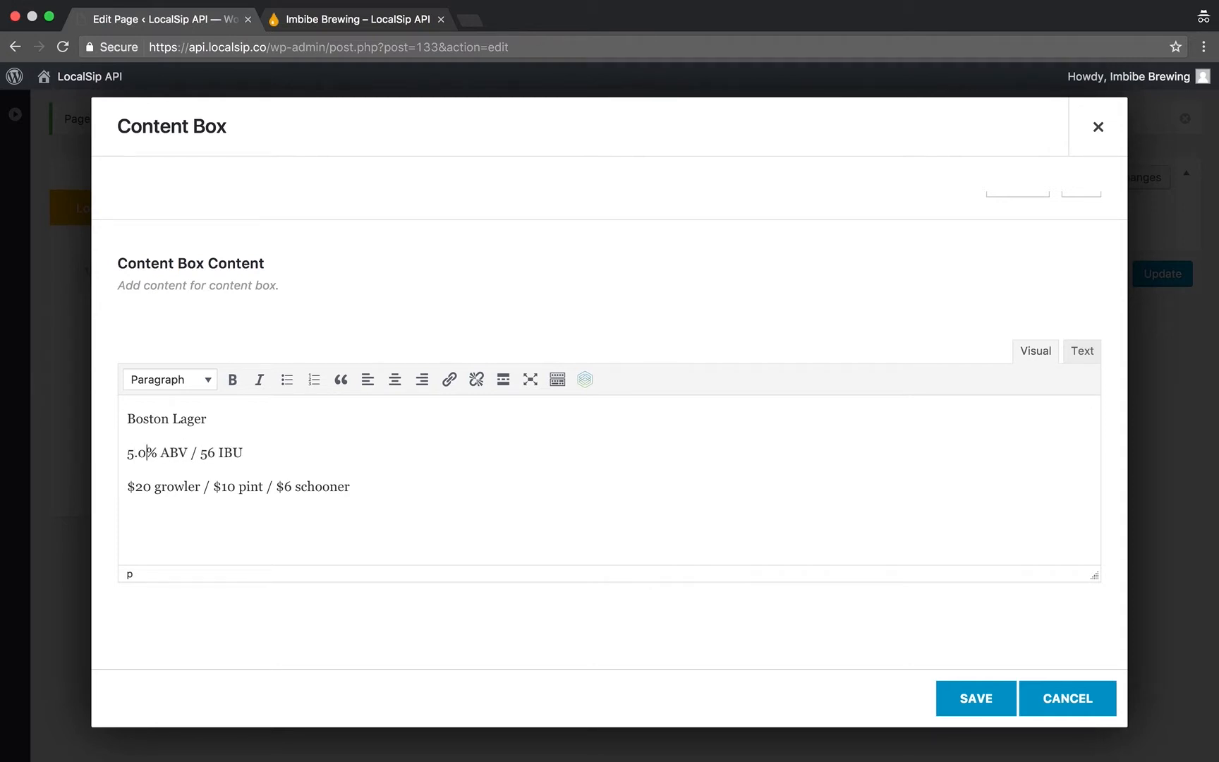
key(Right)
key(Right)
key(Right)
key(Right)
key(Right)
key(Right)
key(Right)
key(Right)
key(Right)
key(Right)
key(BackSpace)
key(BackSpace)
text(30)
- Remove the growler price from the Boston Lager content and set the prices to $6 pint and $4 schooner
drag(213, 488, 127, 492)
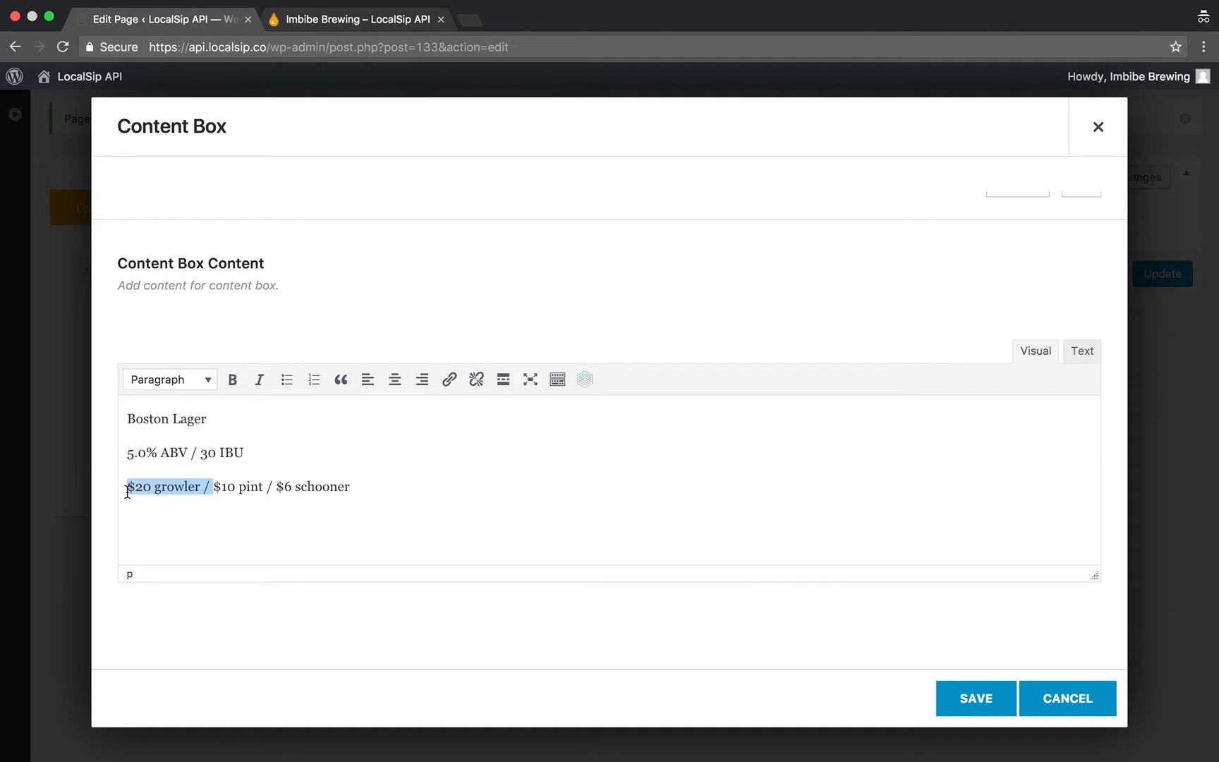
key(BackSpace)
key(BackSpace)
key(BackSpace)
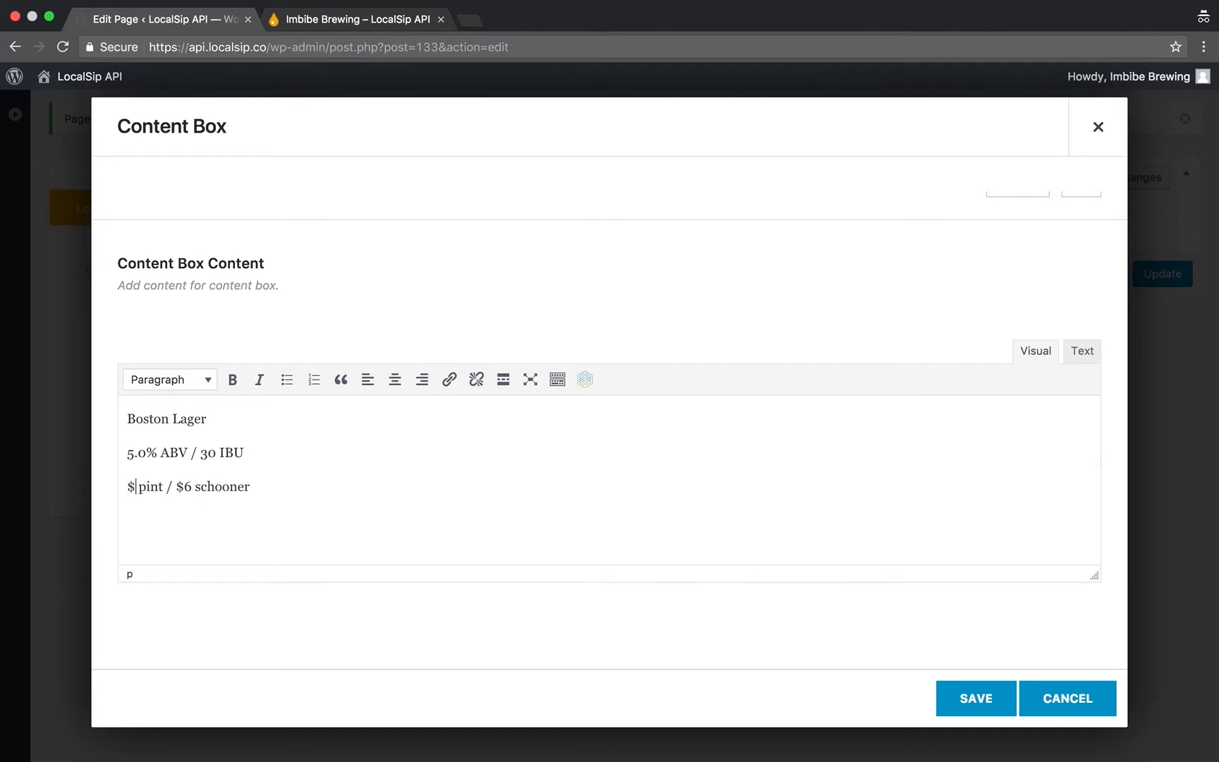
text(6)
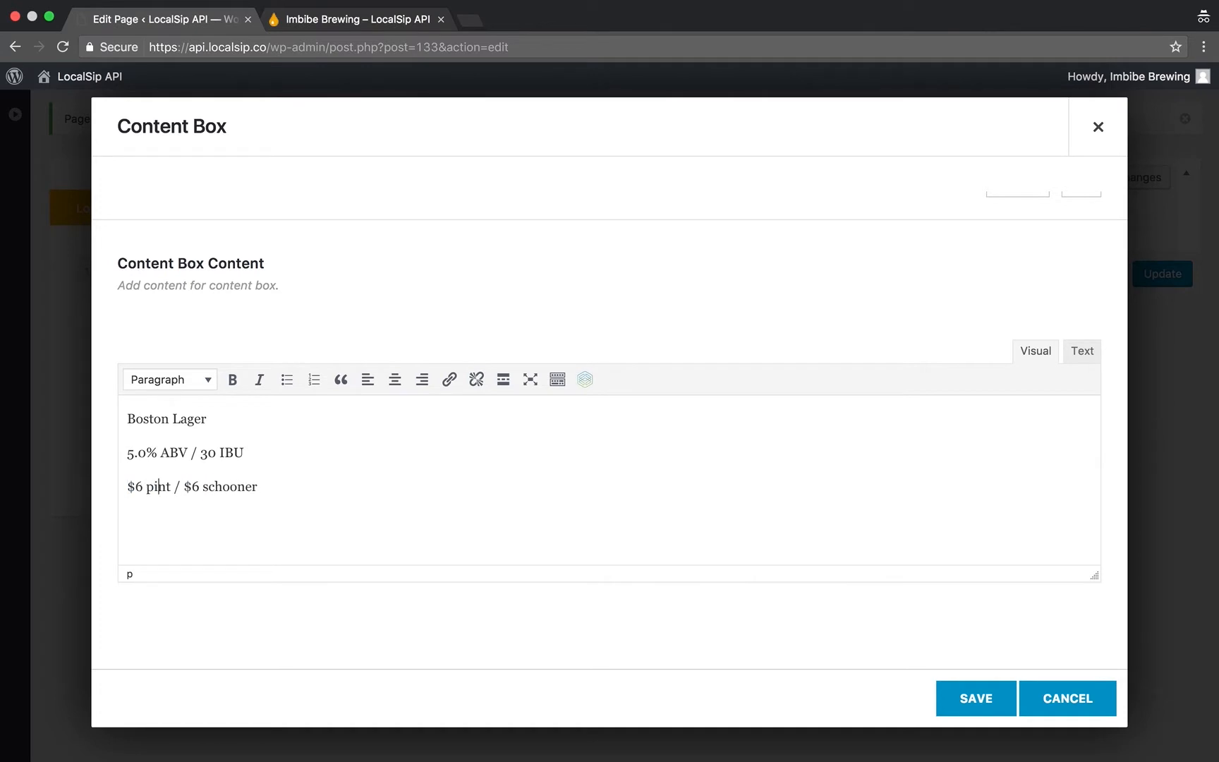
click(199, 486)
key(BackSpace)
text(4)
- Save the Sam Adams box and the Content Boxes element, update the page, and reload the live Imbibe Brewing taplist
click(979, 698)
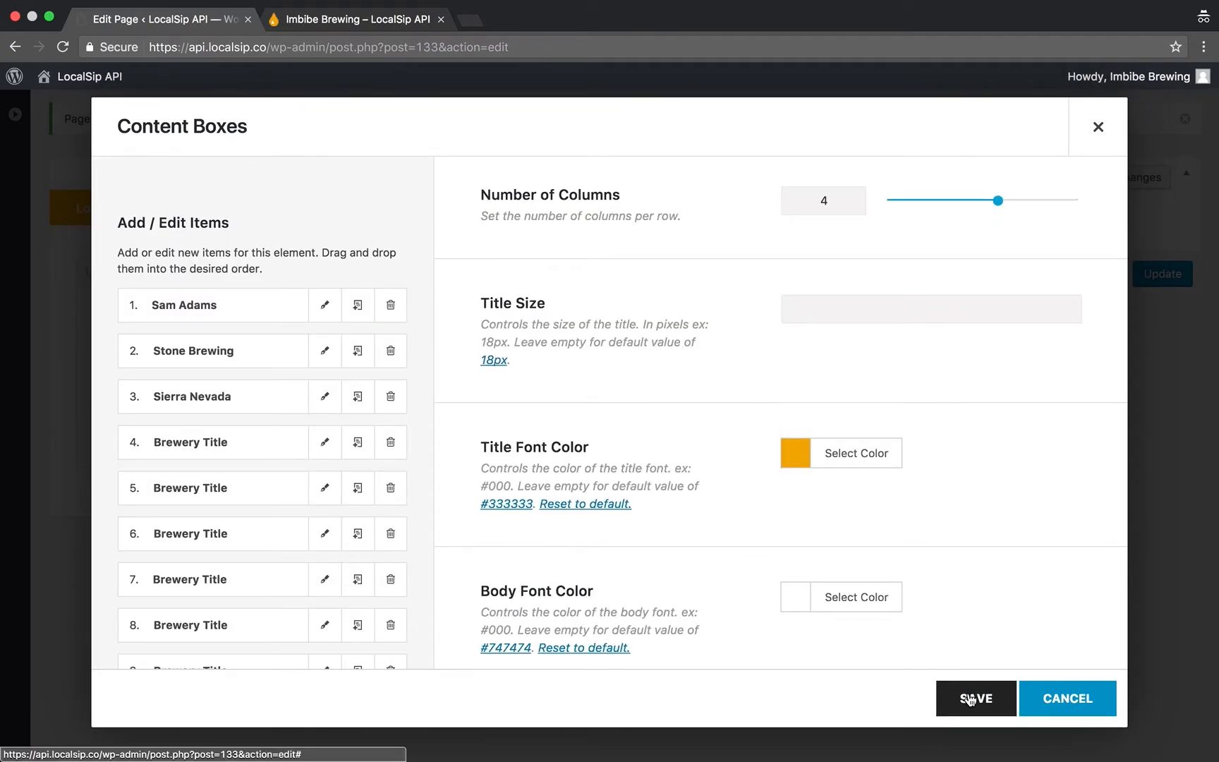
click(970, 698)
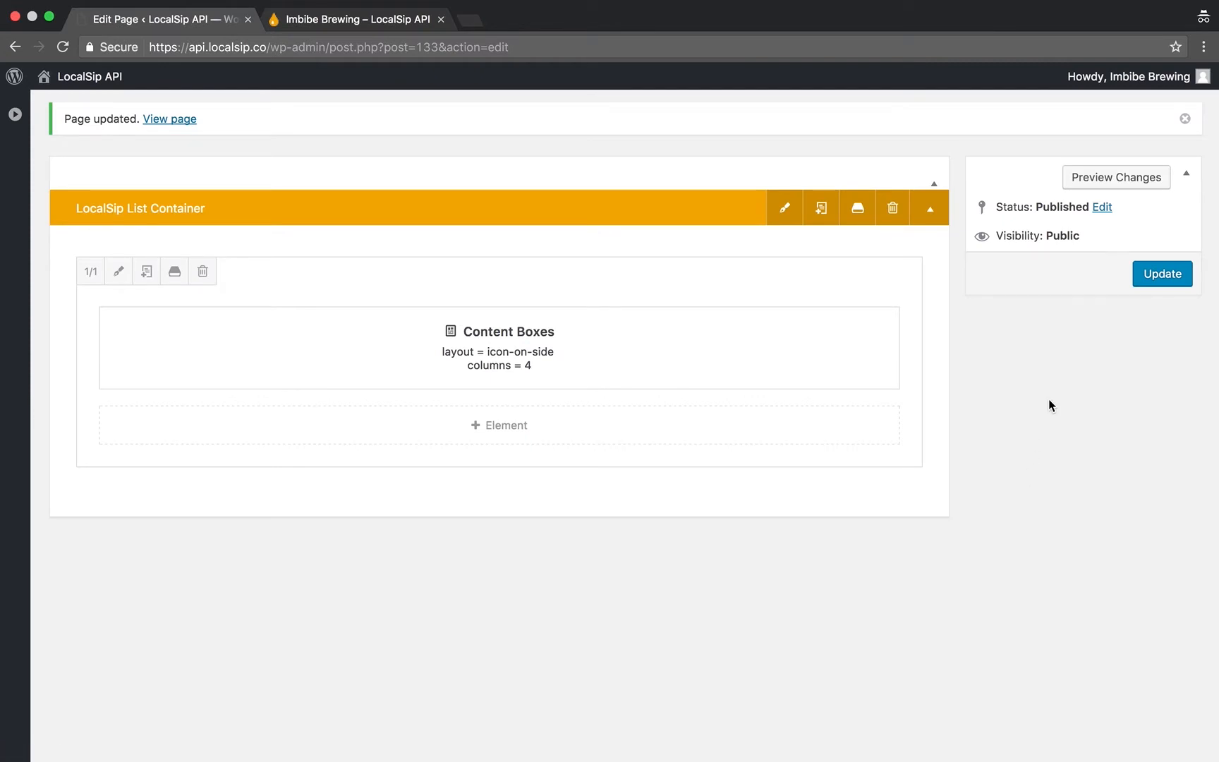
click(1152, 279)
click(378, 20)
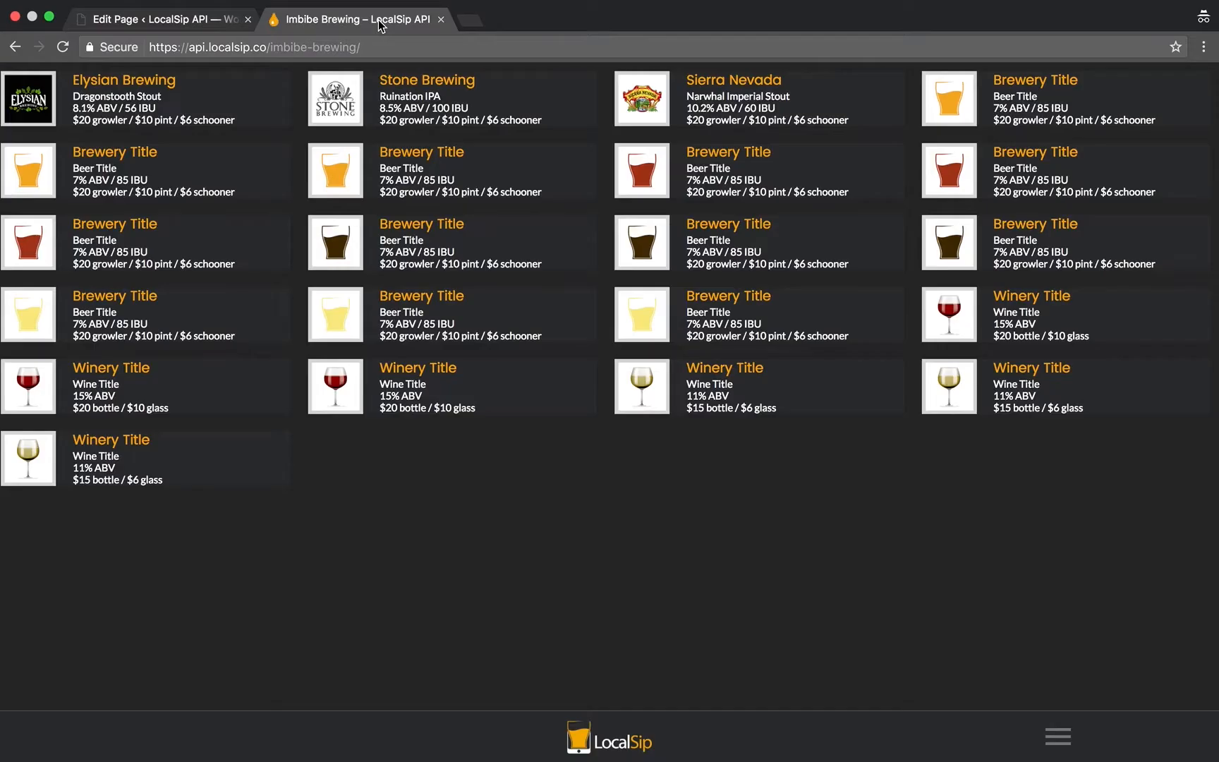
key(super+r)
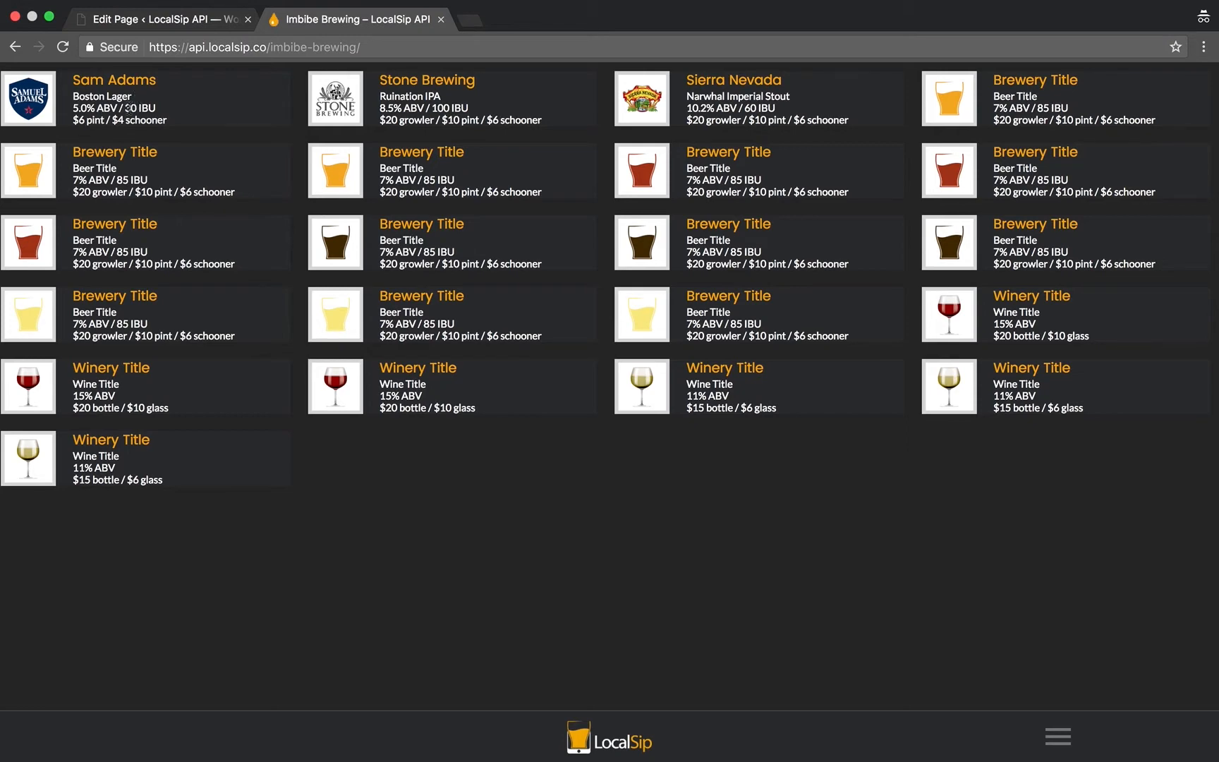
- Reorder the Content Boxes items so Stone Brewing comes before Sam Adams, and save the element
click(166, 24)
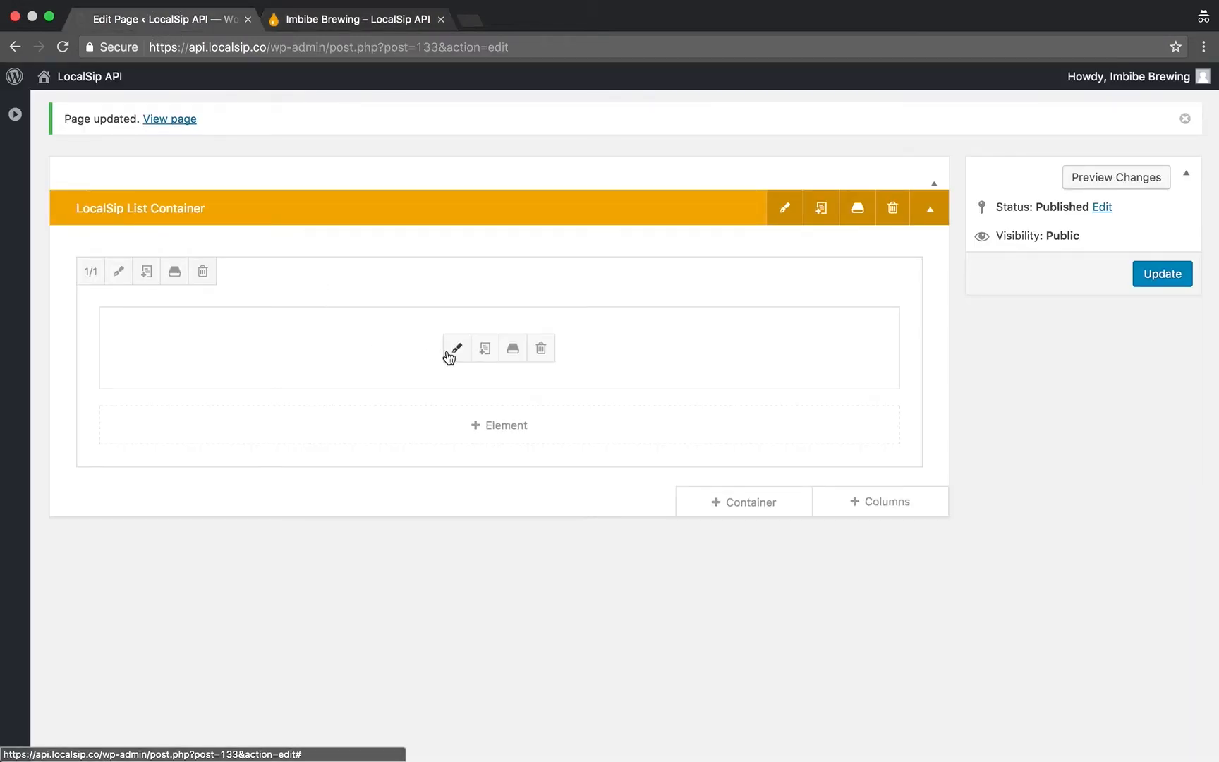
click(452, 350)
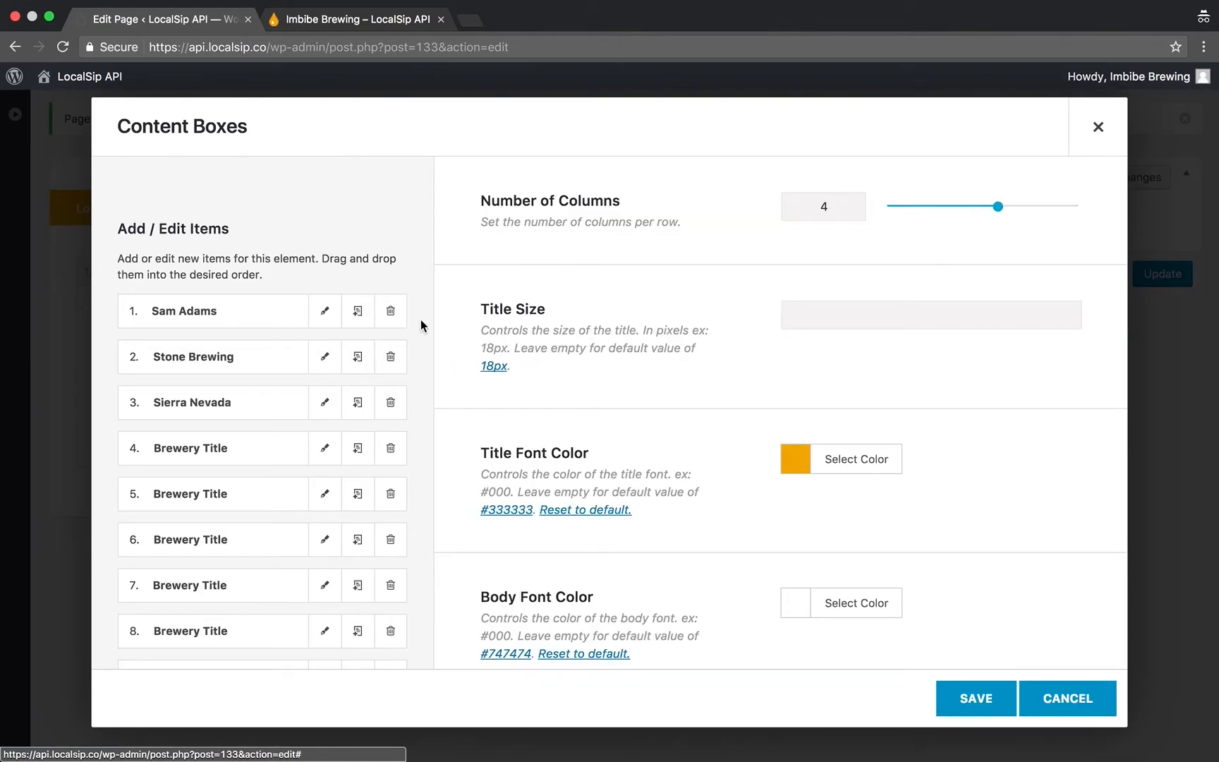
scroll(418, 323, down, 2)
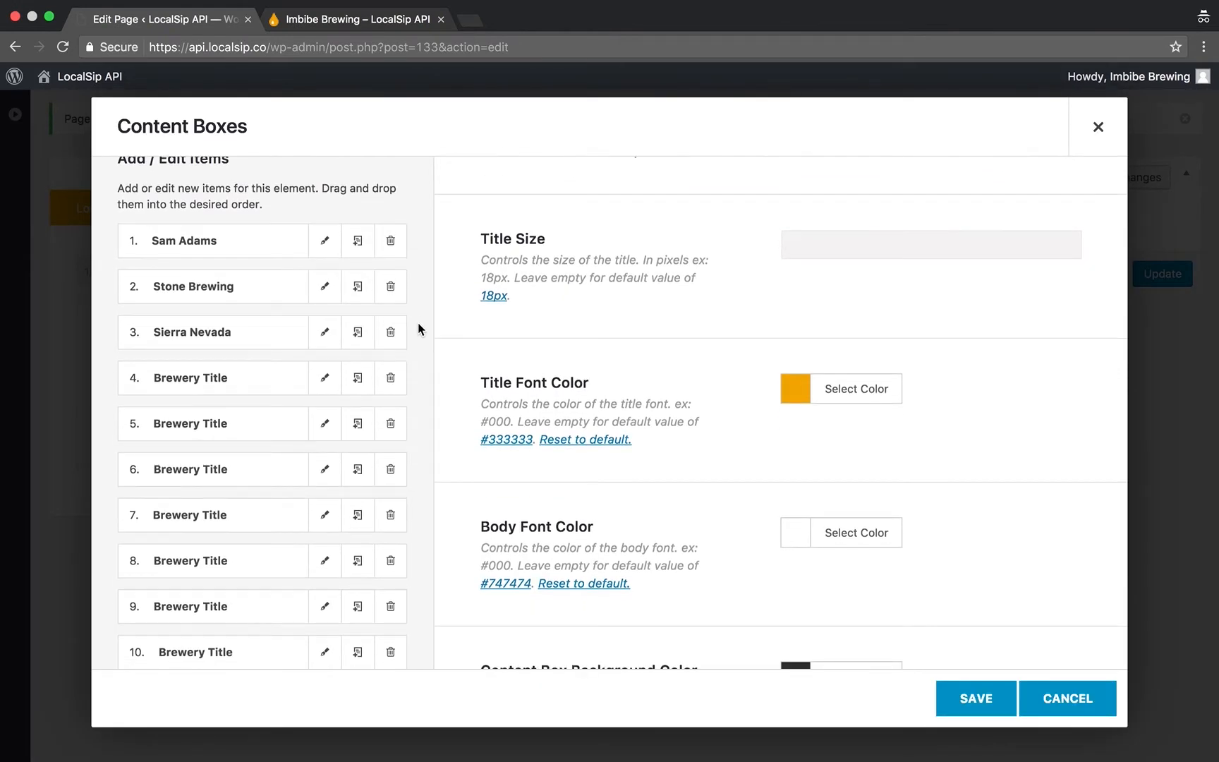
scroll(419, 323, down, 1)
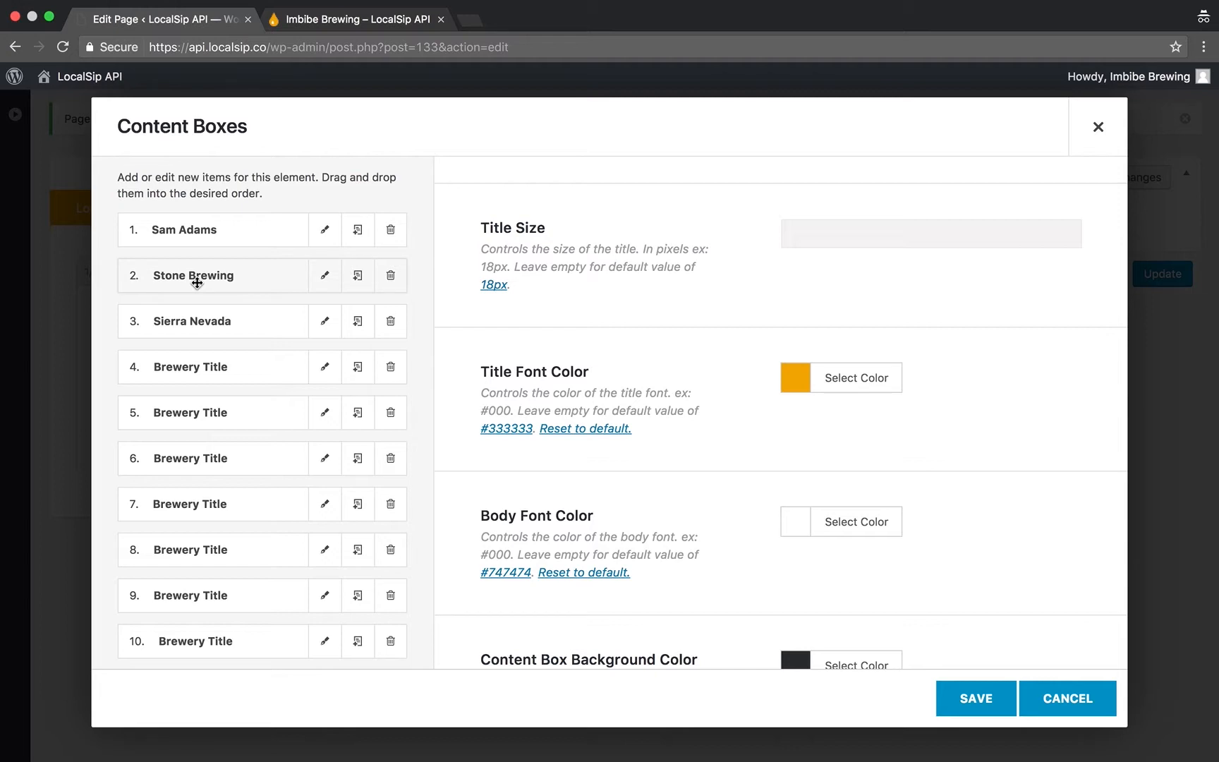
drag(197, 282, 200, 228)
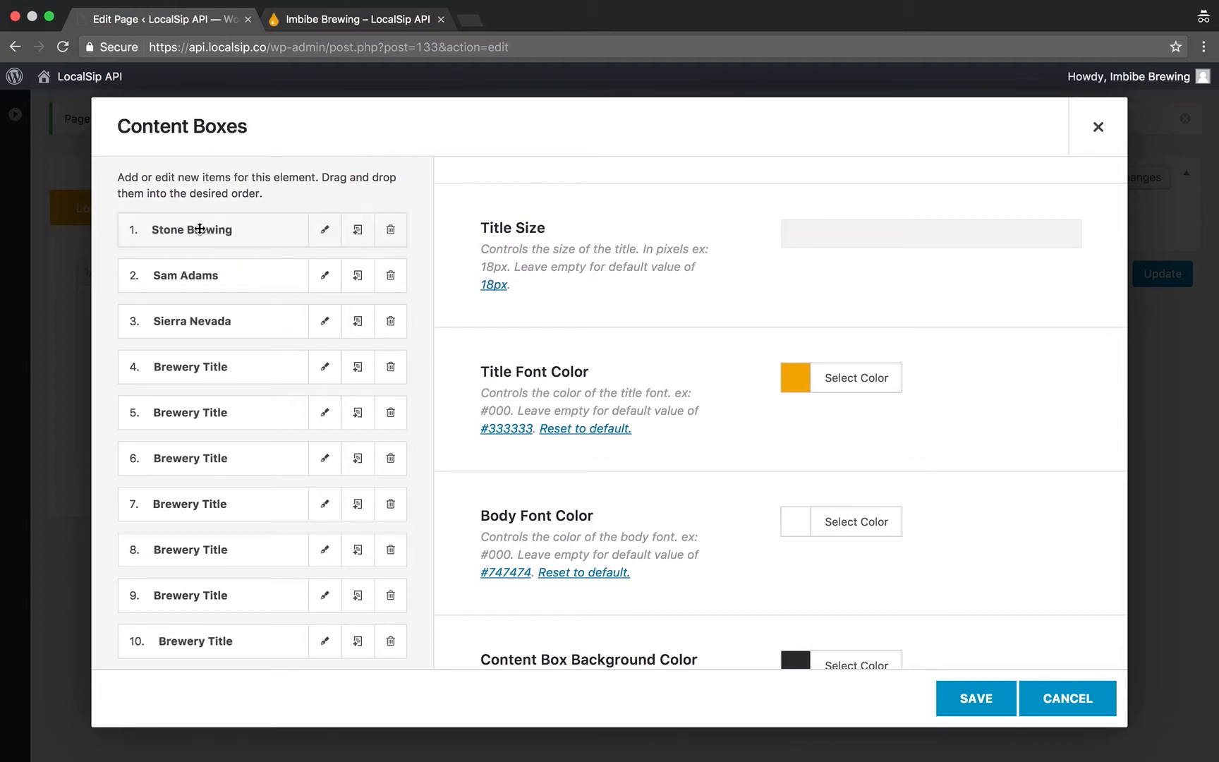
click(967, 704)
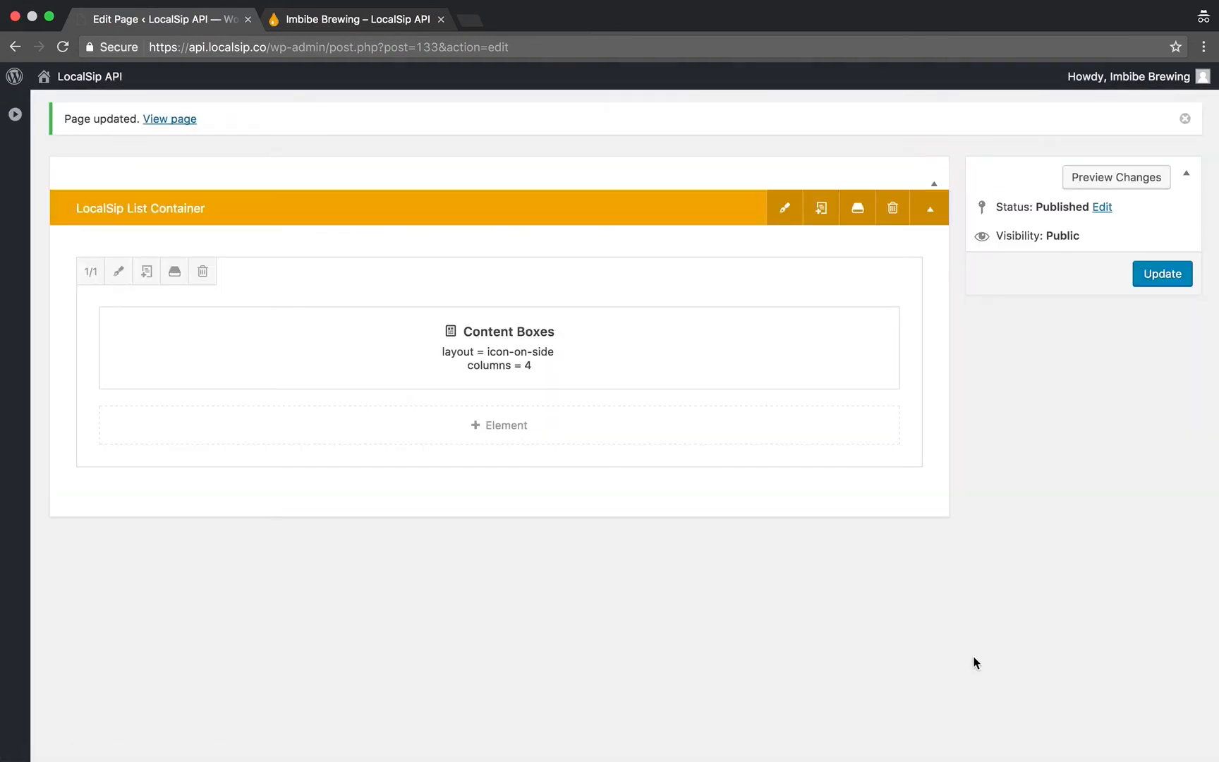
- Update the page with the new item order and reload the live Imbibe Brewing taplist
click(1162, 275)
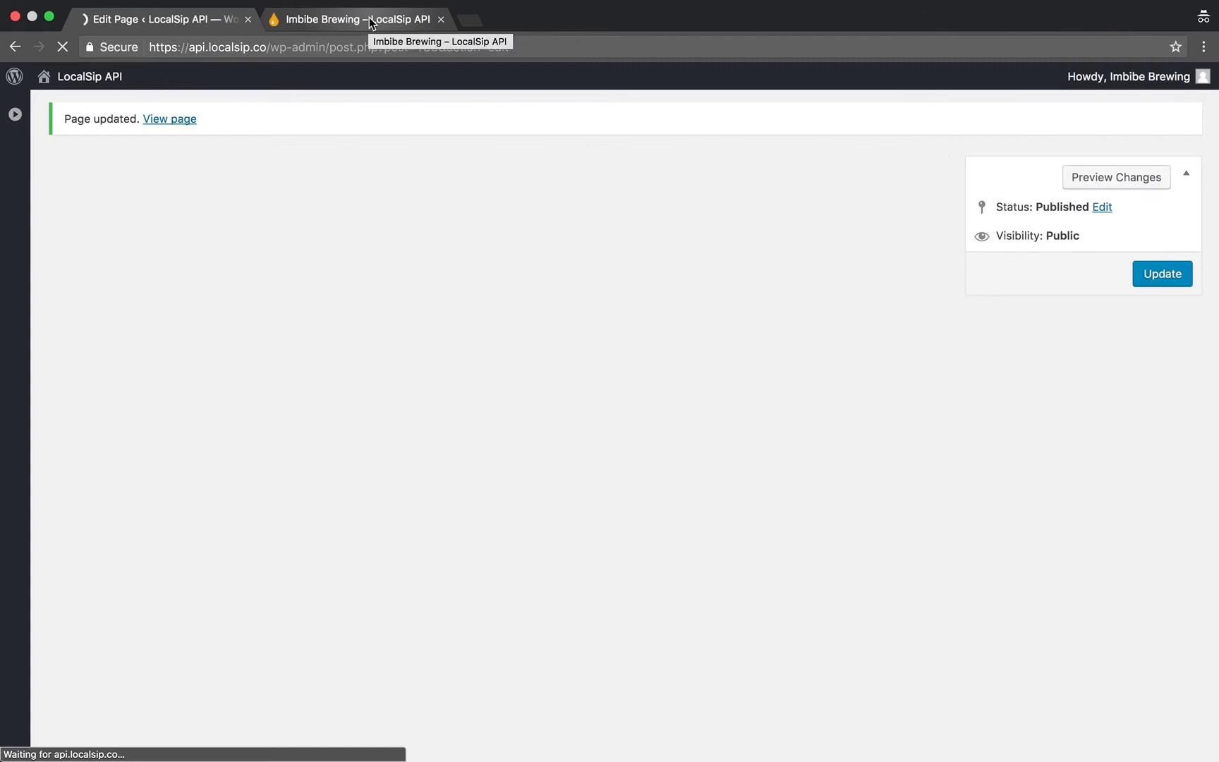
click(368, 17)
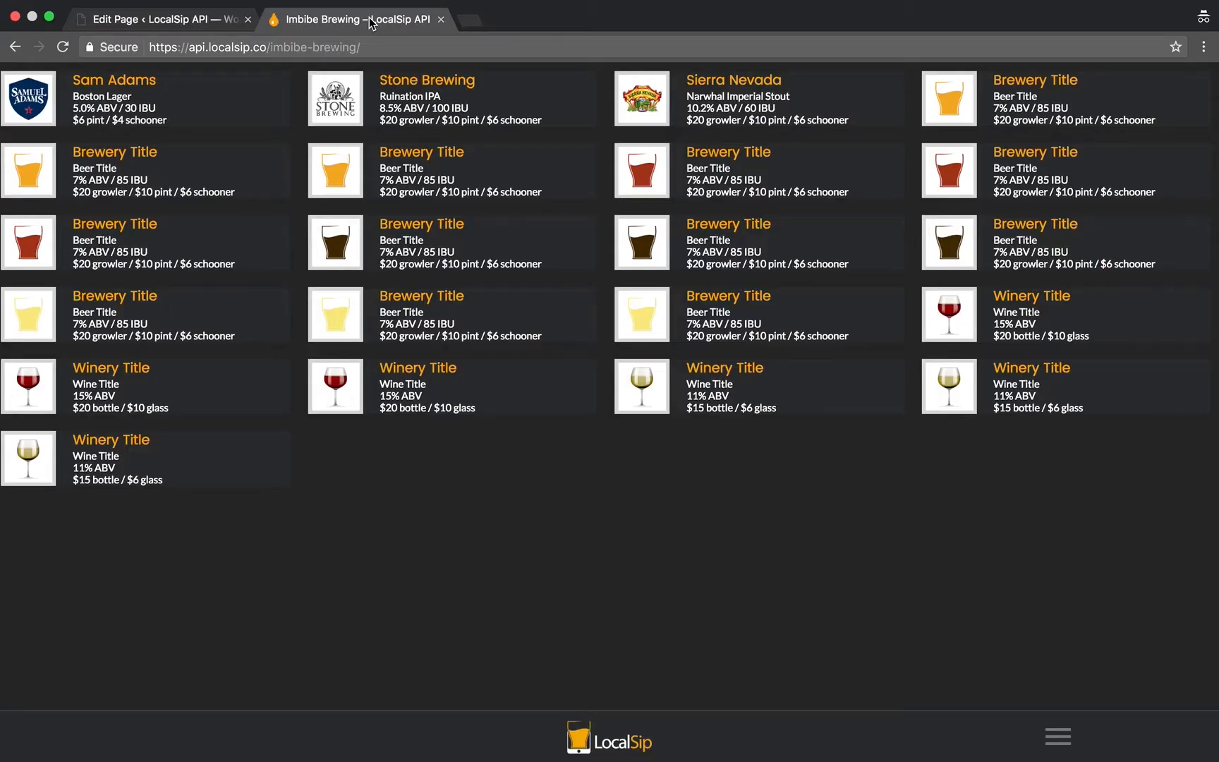
key(super+r)
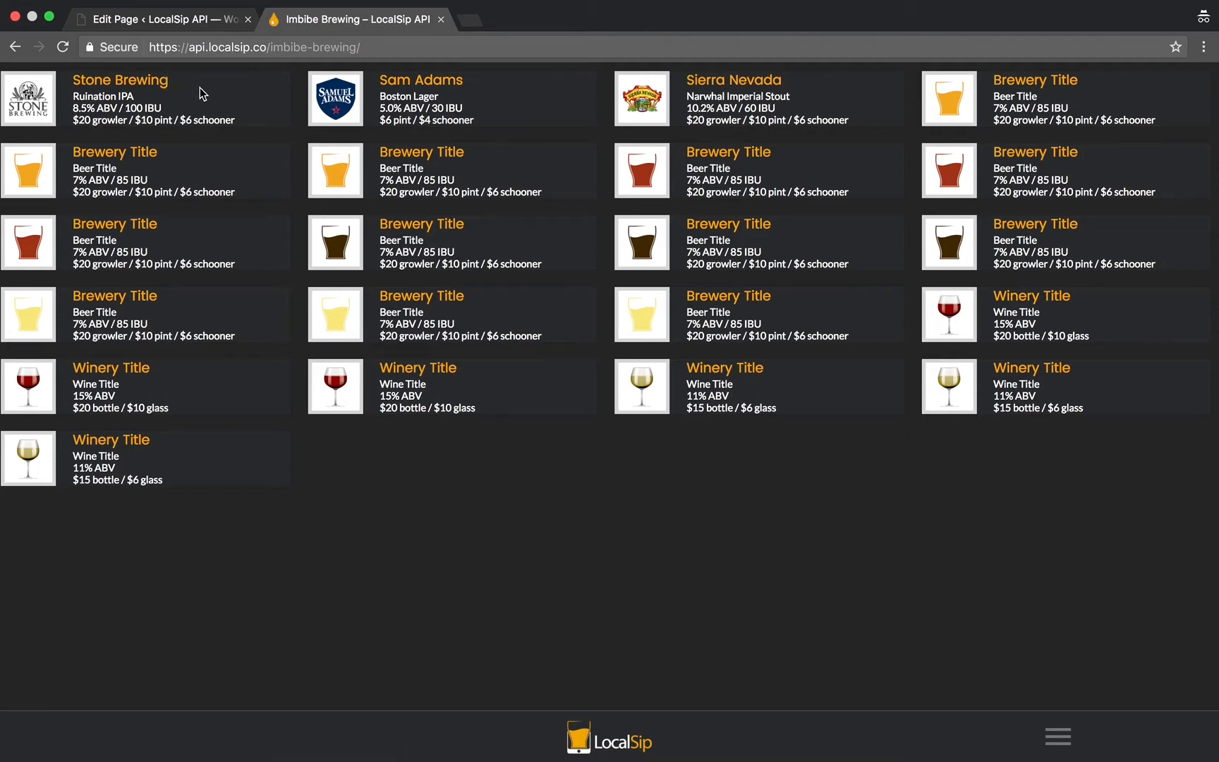
- Duplicate the Stone Brewing item in the Content Boxes element
click(163, 25)
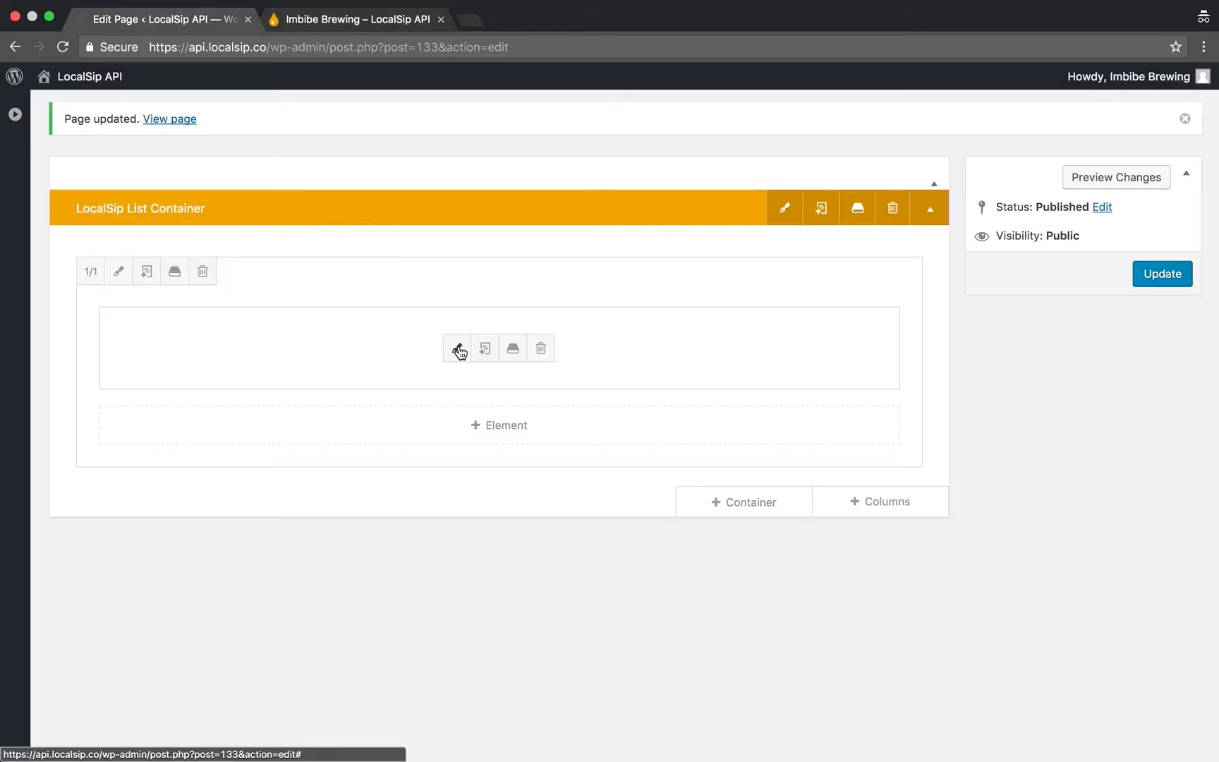
click(455, 347)
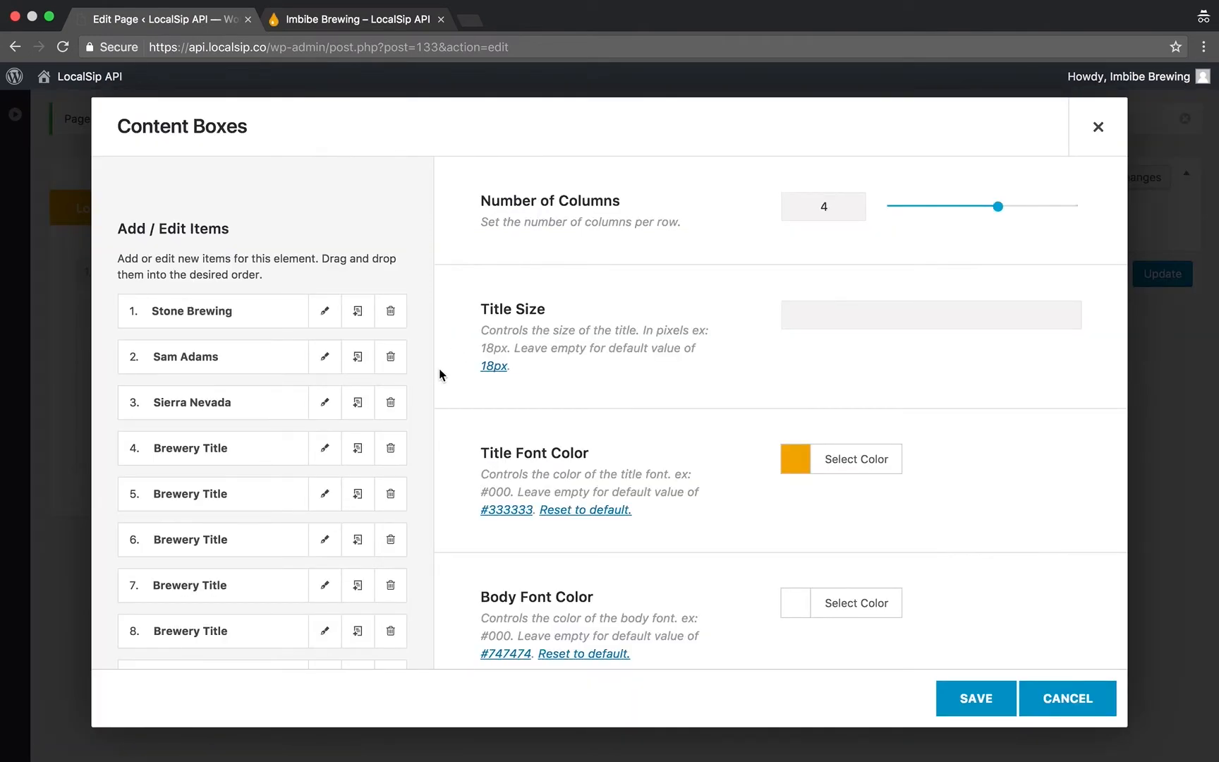
scroll(429, 374, down, 3)
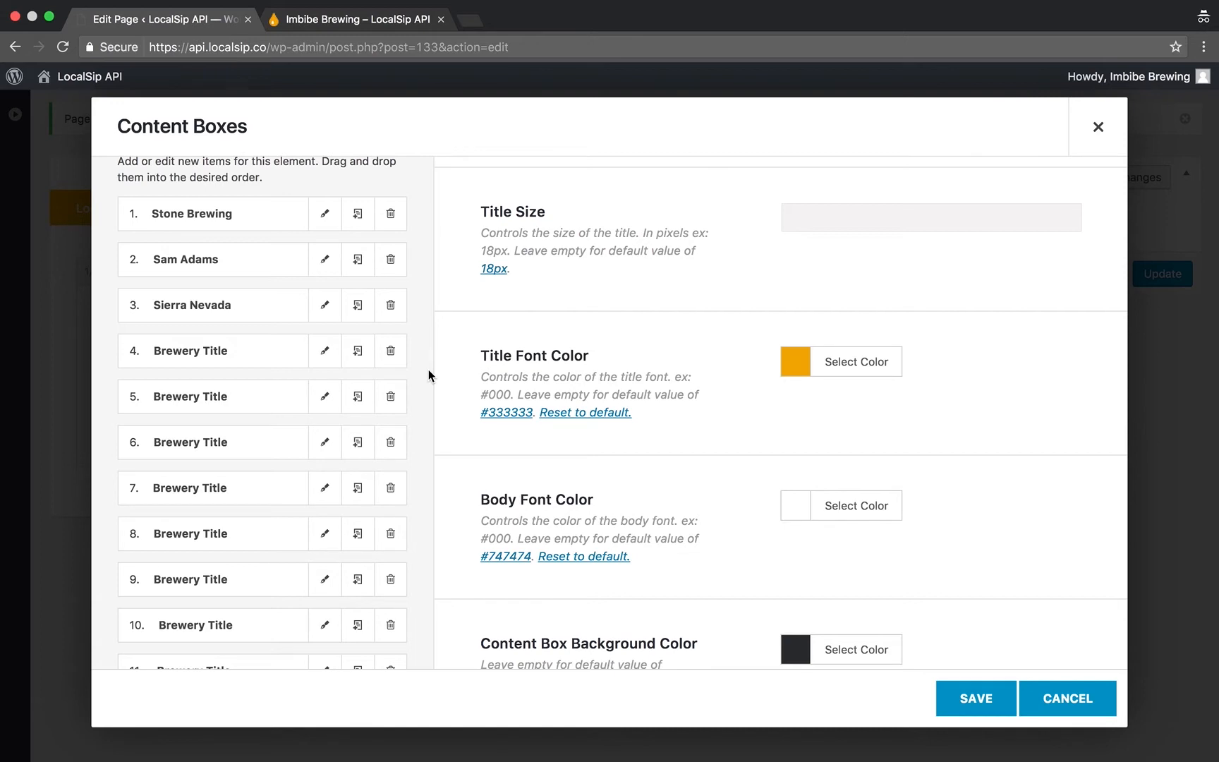
click(356, 224)
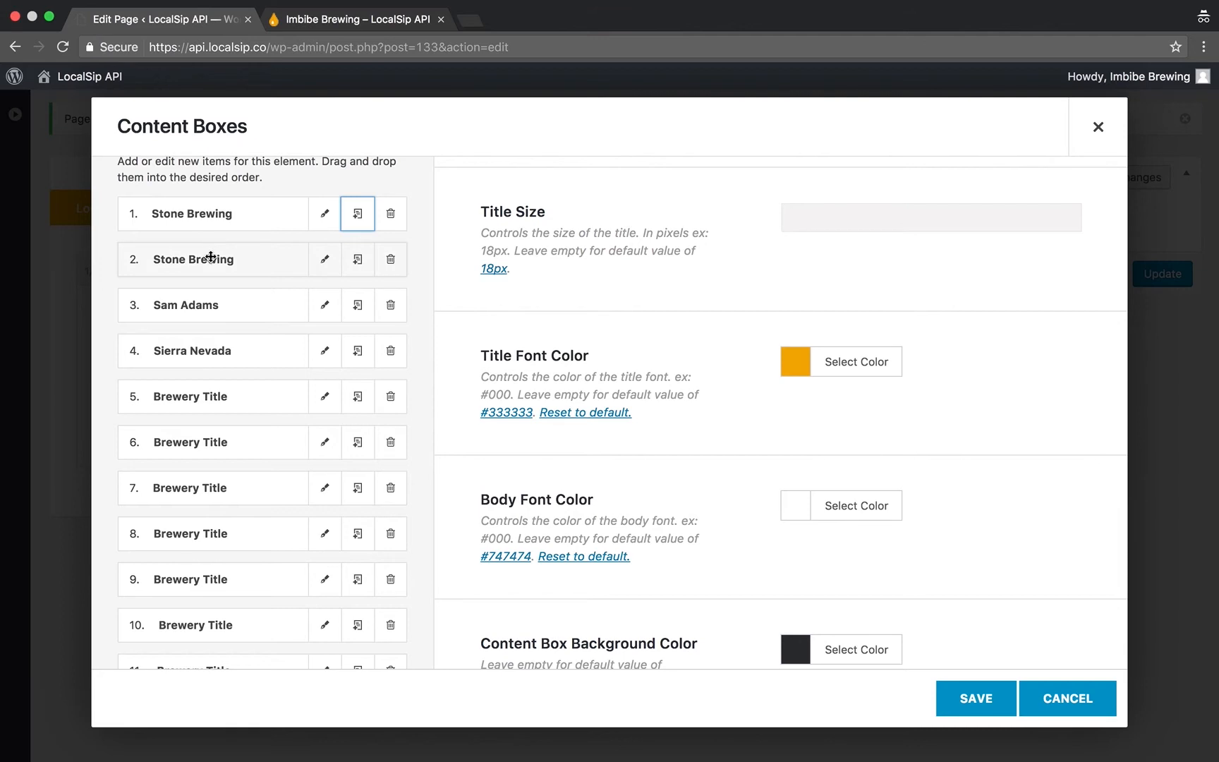
- Edit the second Stone Brewing item and replace the beer name Ruination IPA with Arrogant Bastard Ale
click(321, 261)
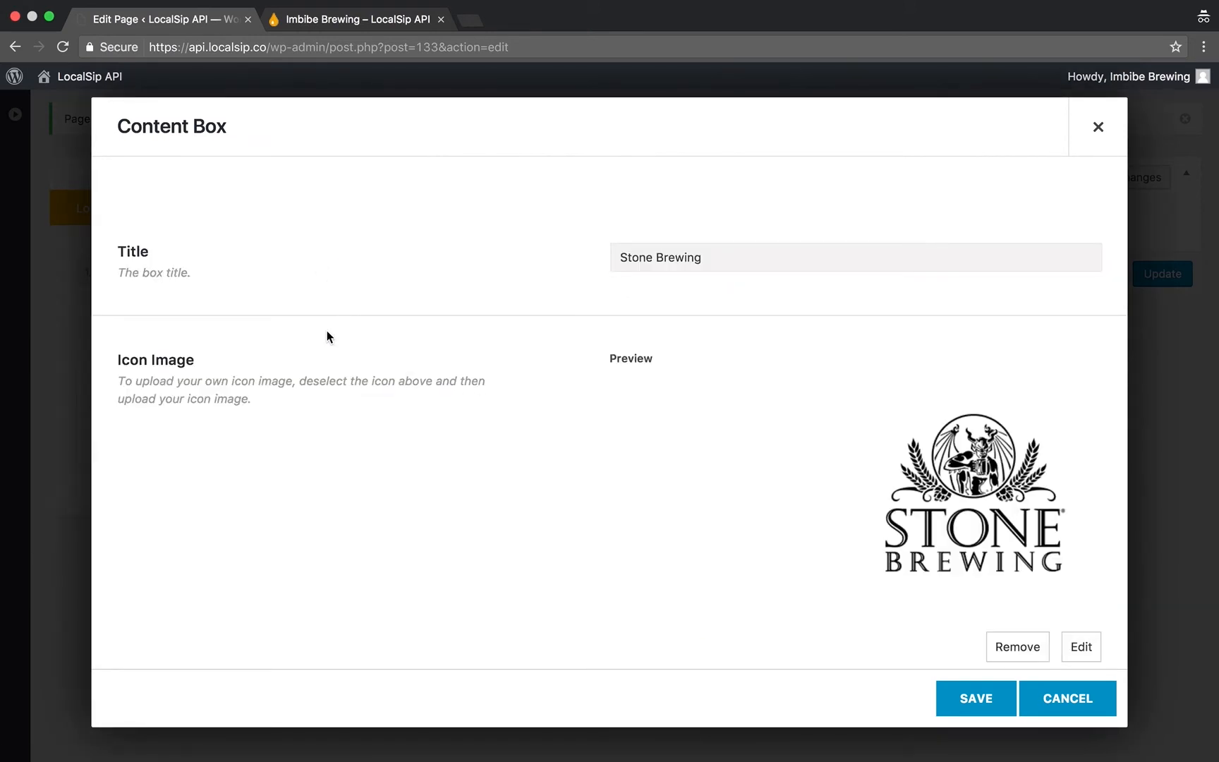
scroll(325, 331, down, 2)
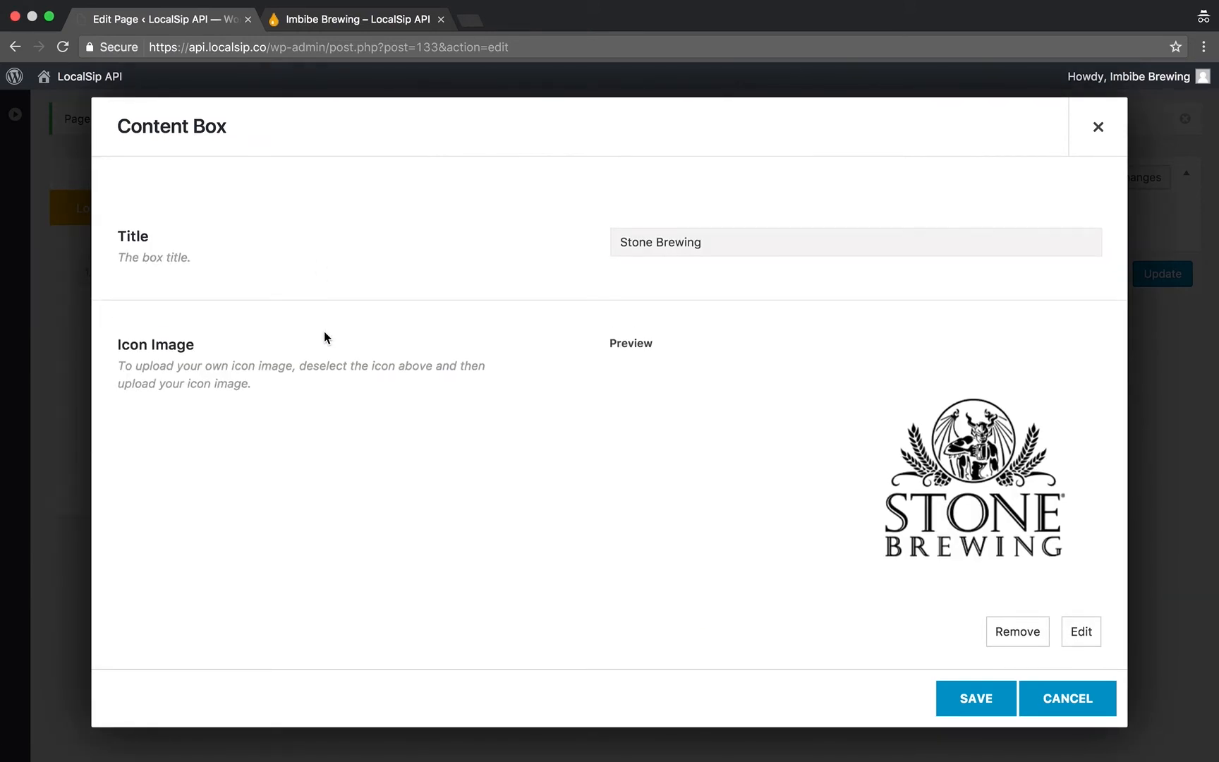
scroll(324, 335, down, 1)
scroll(471, 444, down, 15)
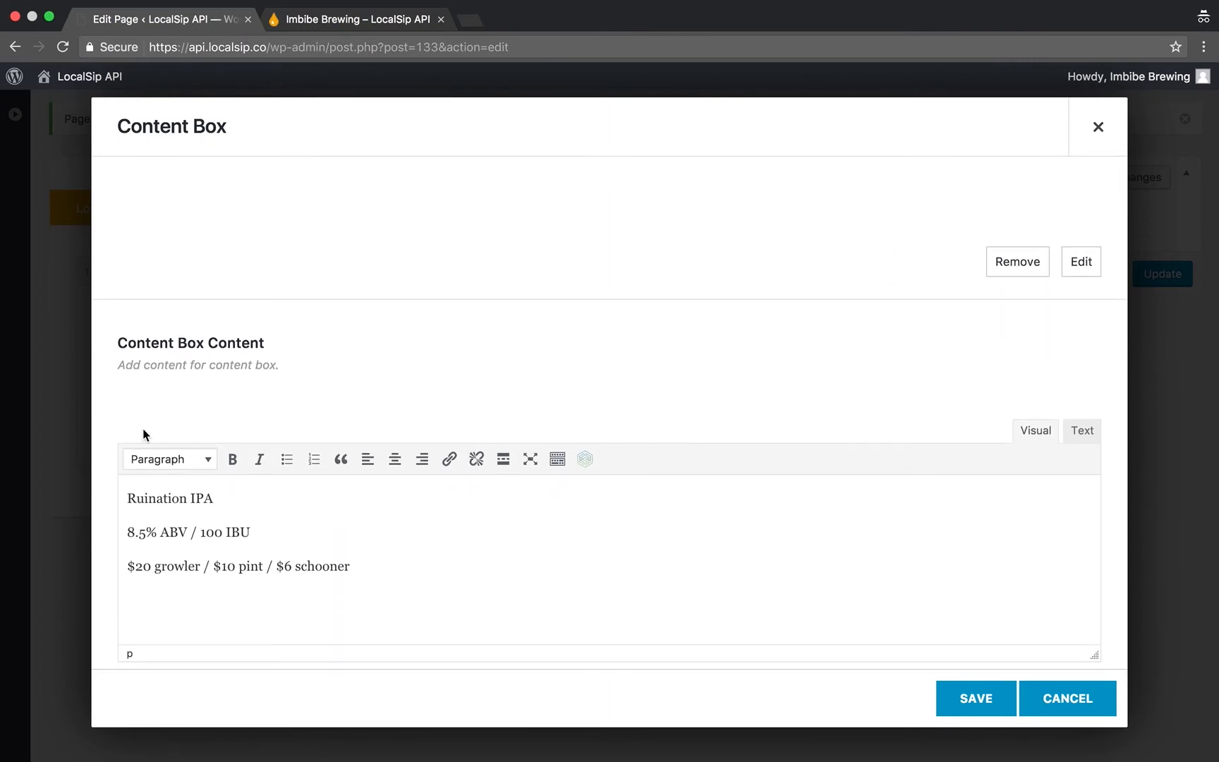
scroll(103, 464, down, 1)
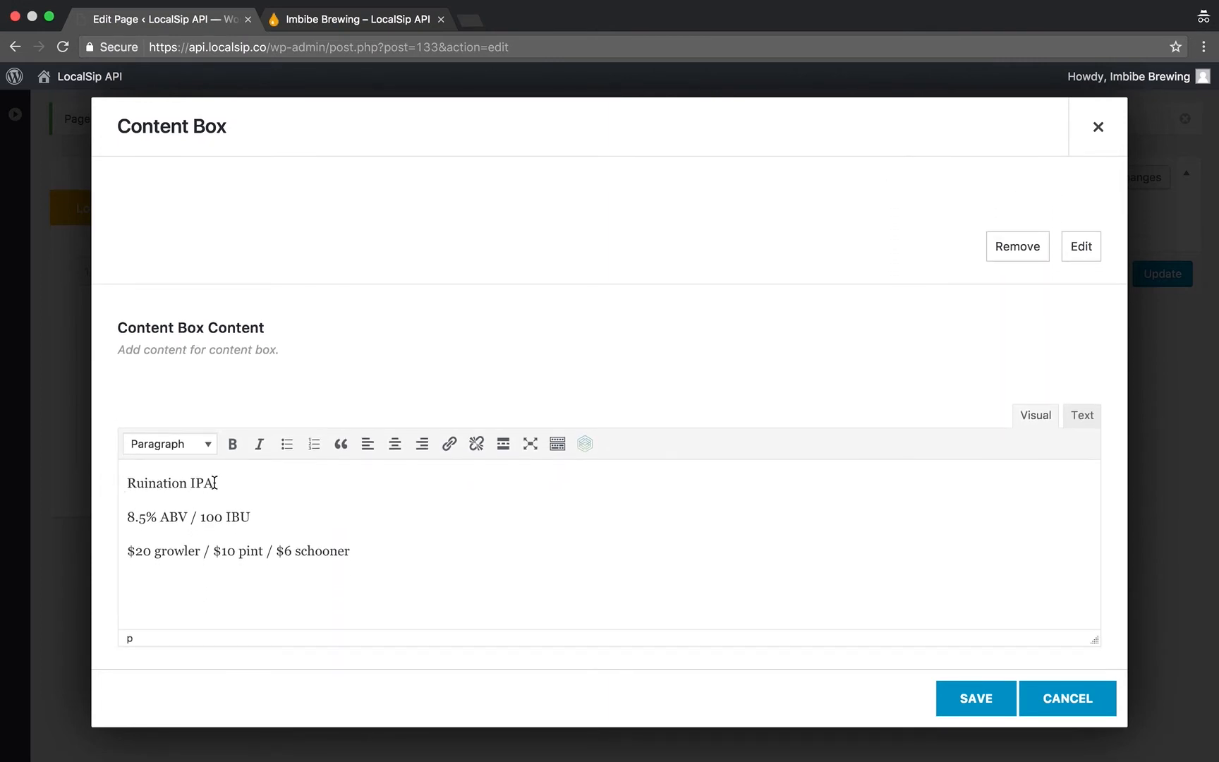
drag(214, 482, 126, 485)
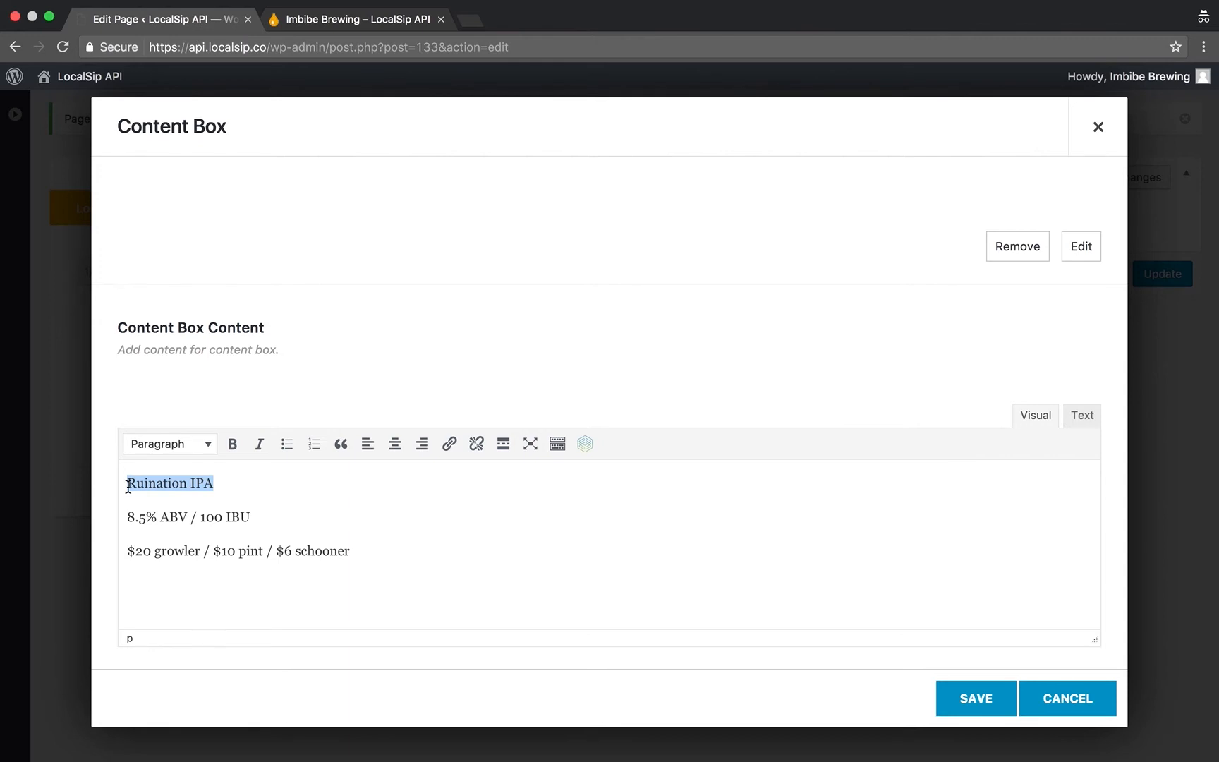
text(Arroga)
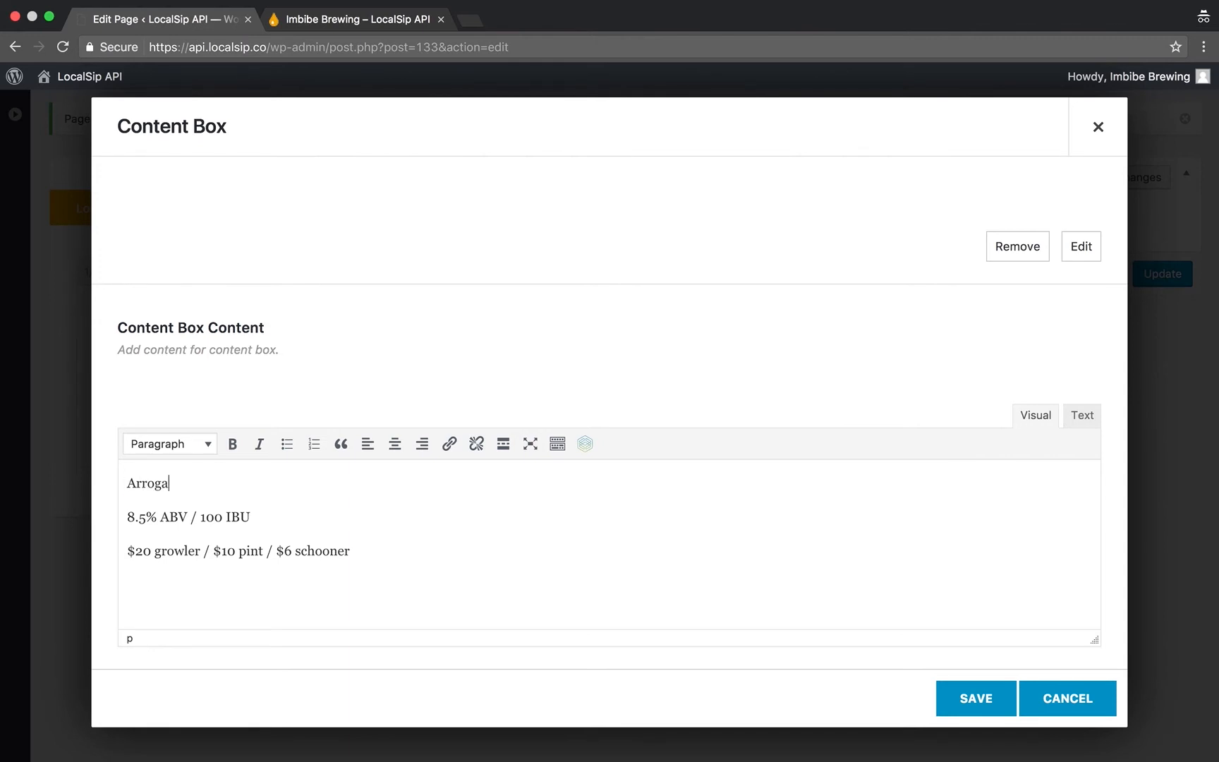
text(nt Bastard Ale)
- Set the Arrogant Bastard Ale strength to 10% ABV and 50 IBU, and remove its growler price
drag(146, 519, 115, 520)
text(10)
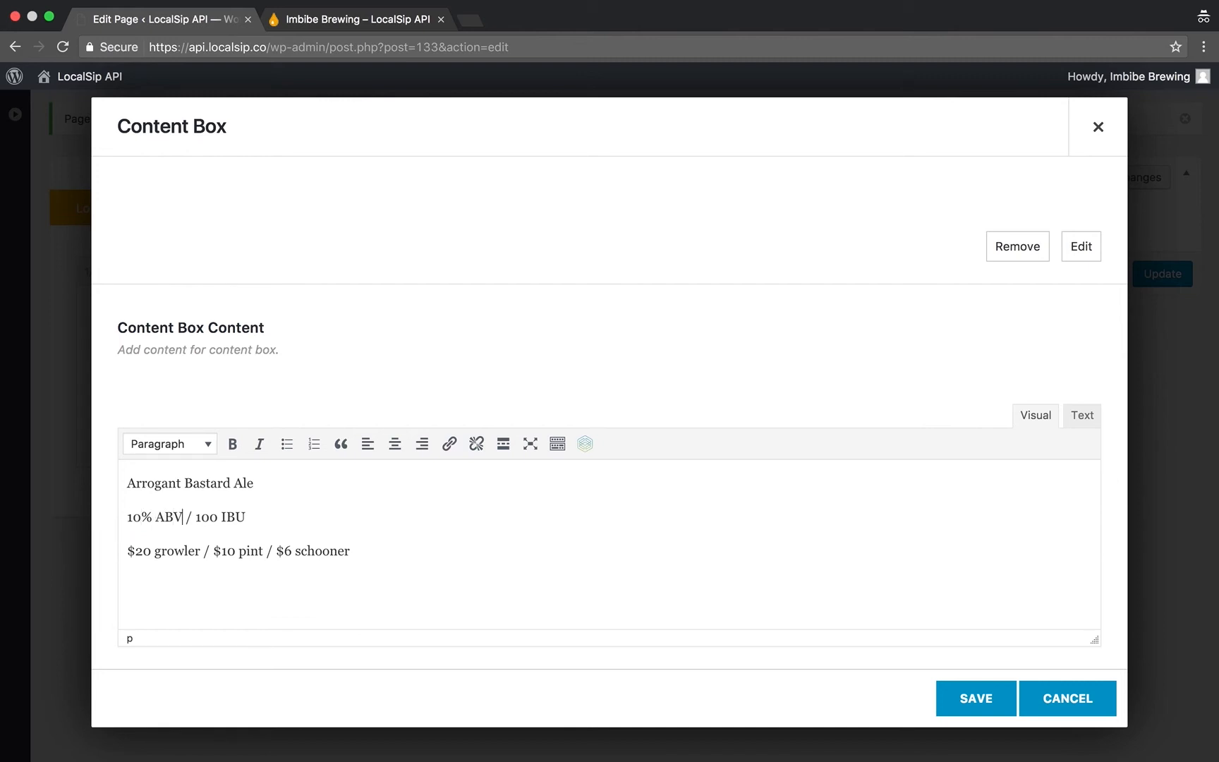
key(BackSpace)
key(BackSpace)
text(5)
drag(214, 550, 110, 562)
key(BackSpace)
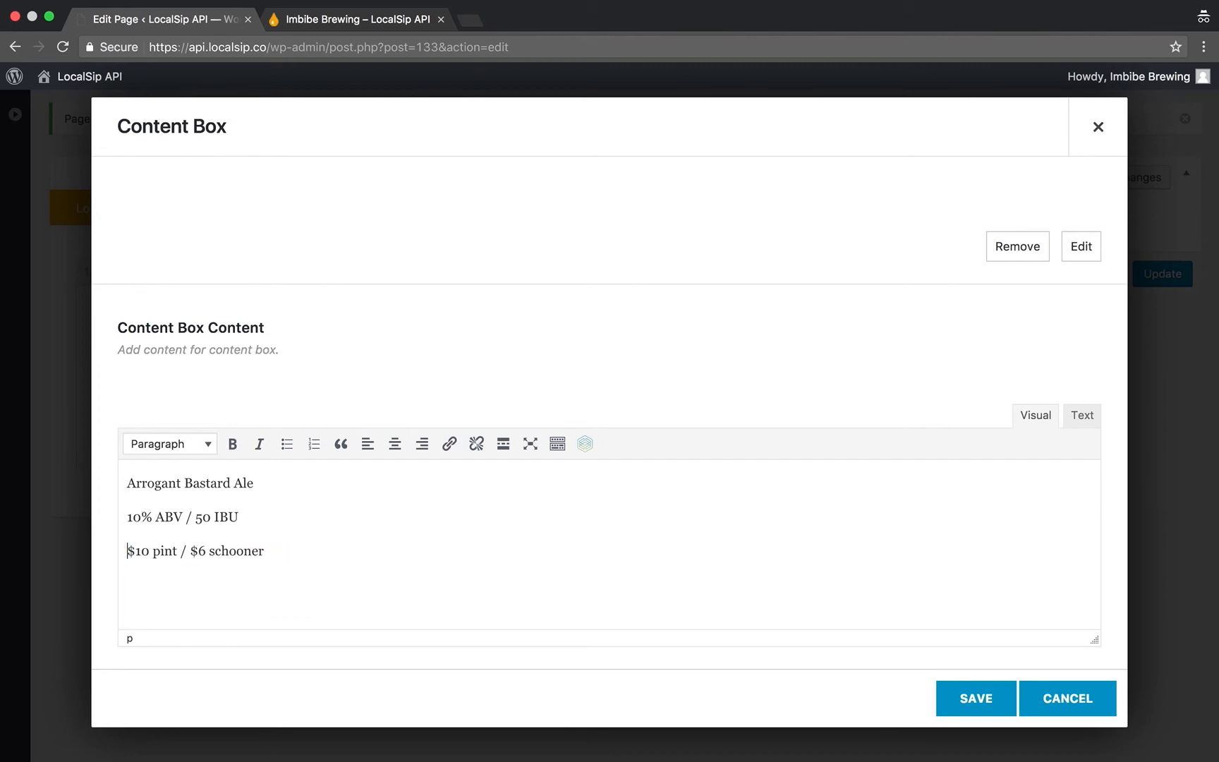
- Save the Arrogant Bastard Ale box and its element, update the page, and reload the live taplist
click(980, 700)
click(979, 695)
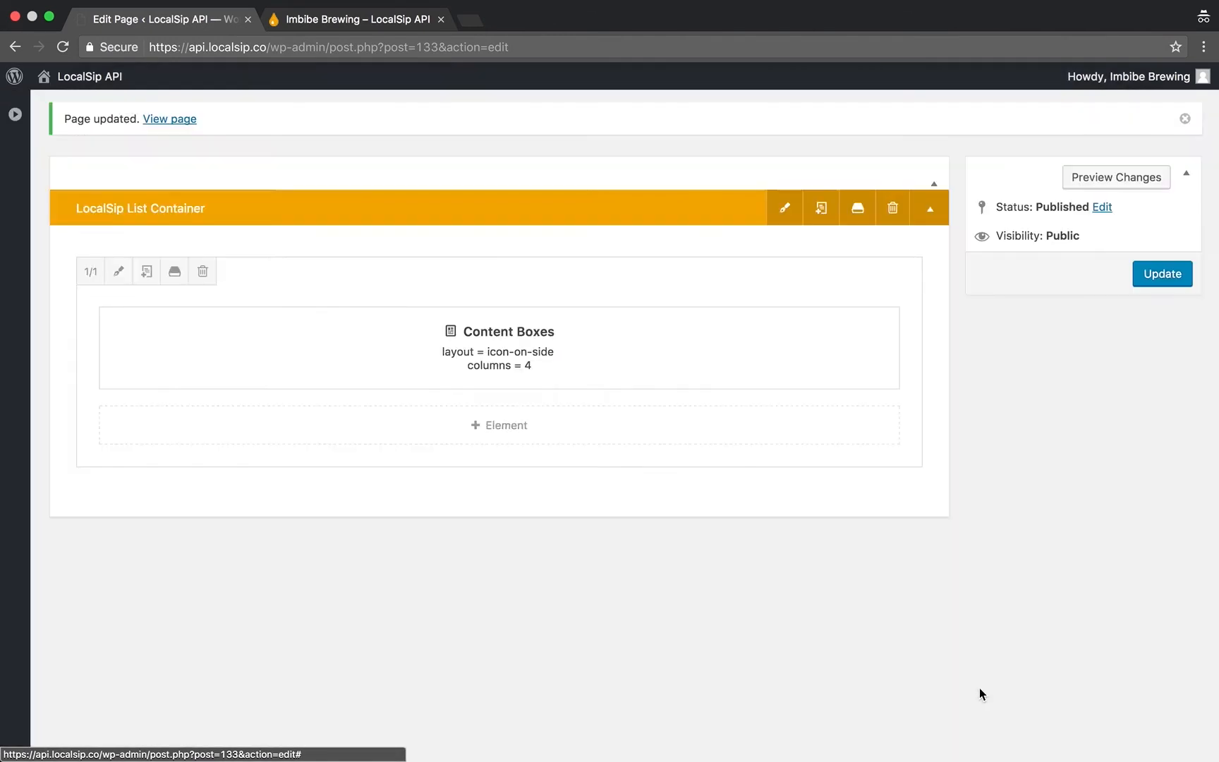
click(1158, 280)
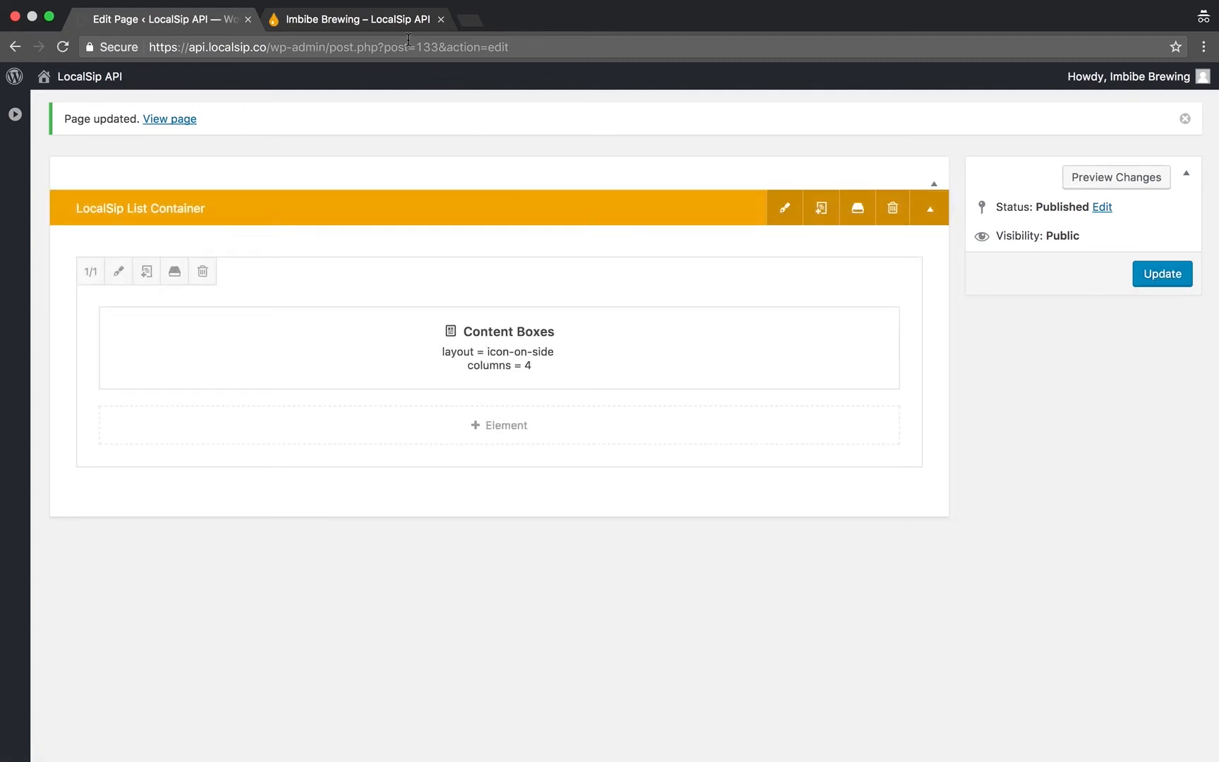
click(375, 21)
key(super+r)
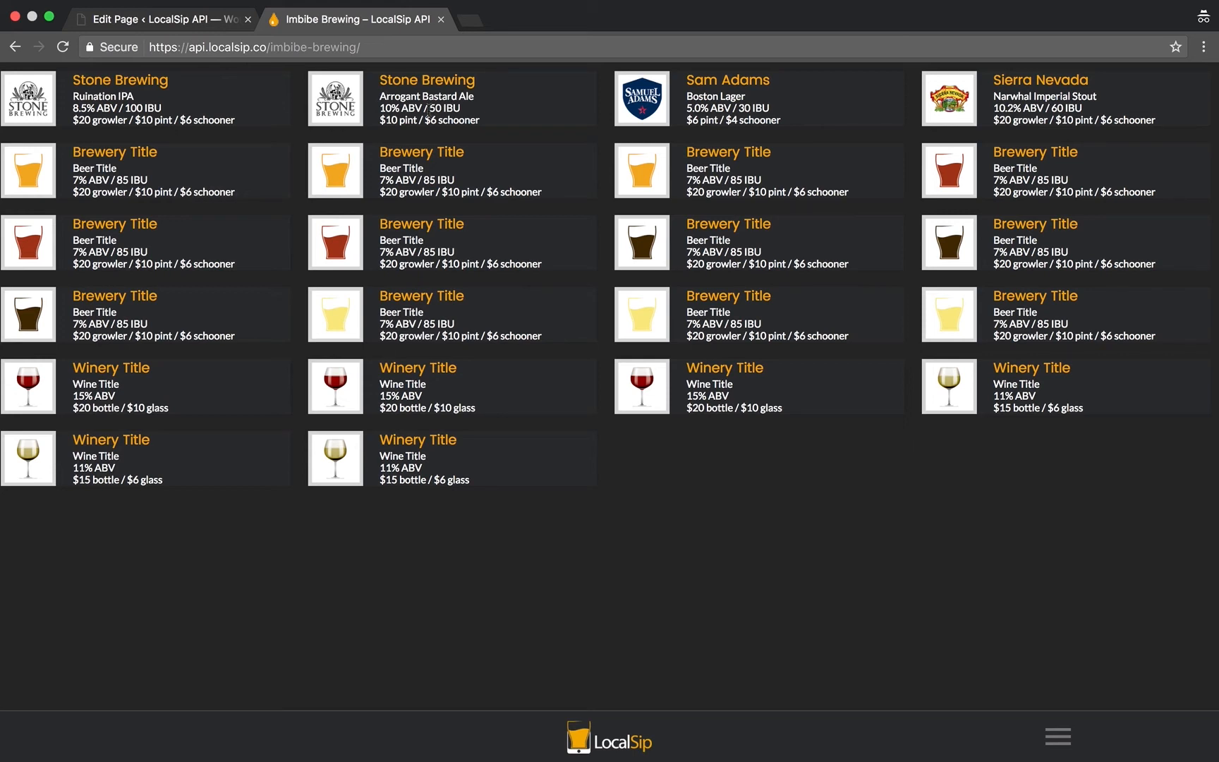
- Delete the last seven items of the Content Boxes element: all six Winery Title items and the Brewery Title item numbered 16
click(158, 23)
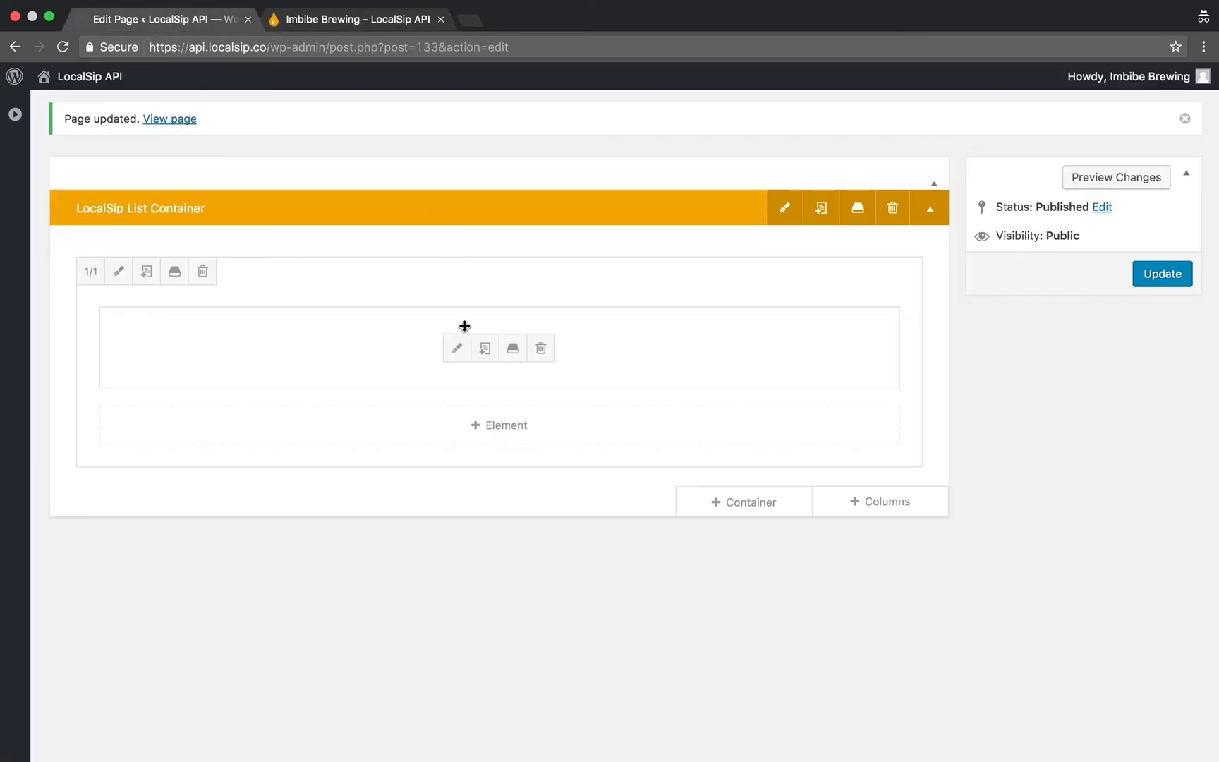
click(459, 348)
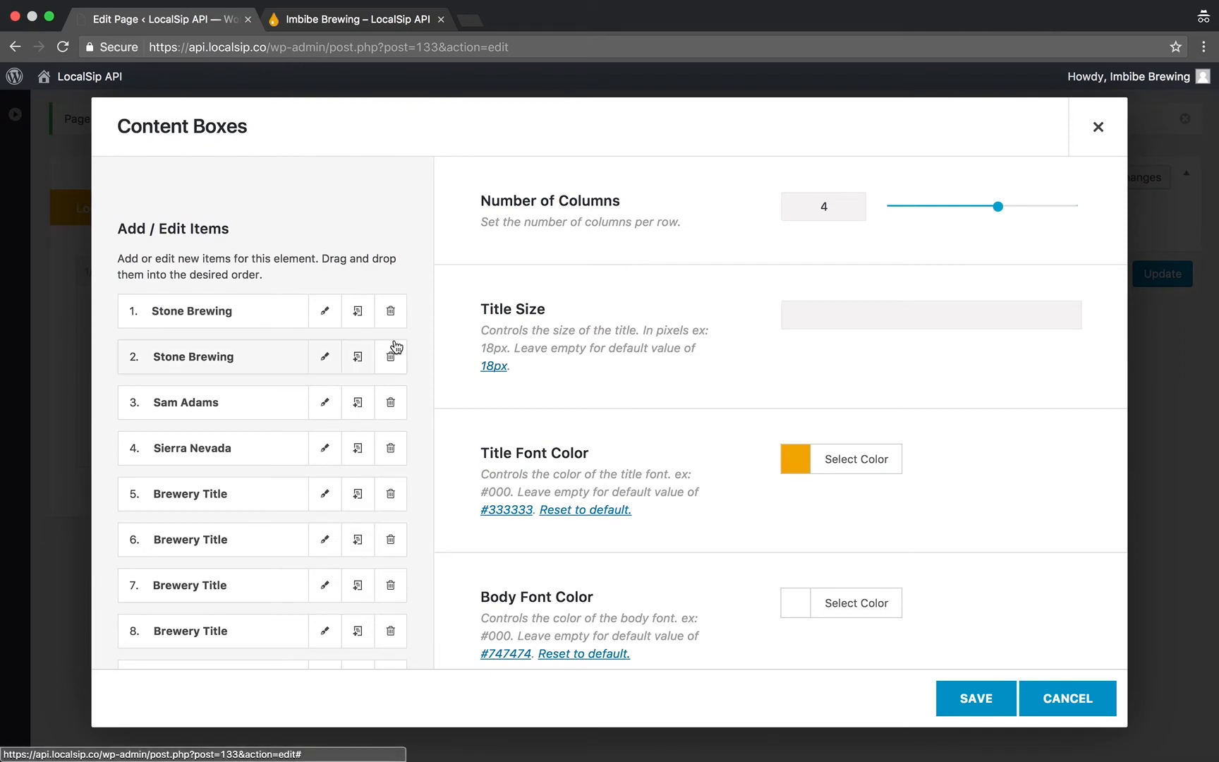
scroll(405, 280, down, 10)
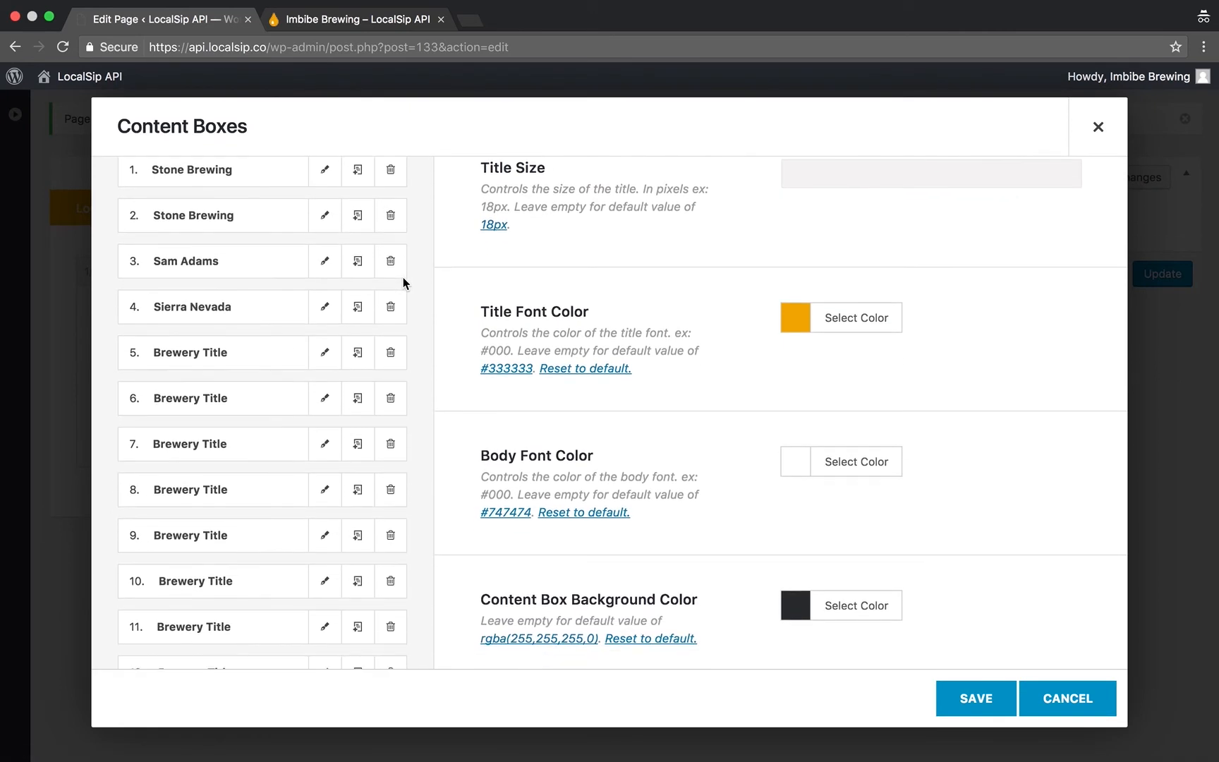
scroll(399, 282, down, 5)
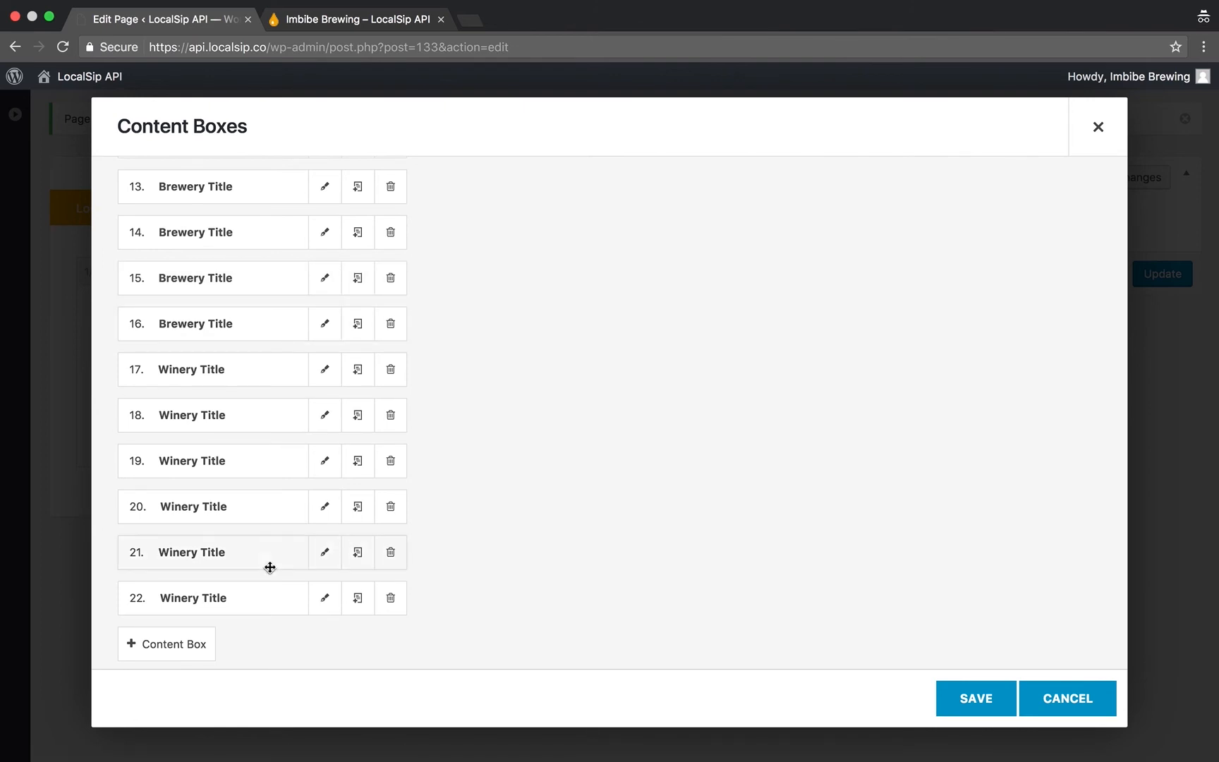
click(390, 598)
click(389, 600)
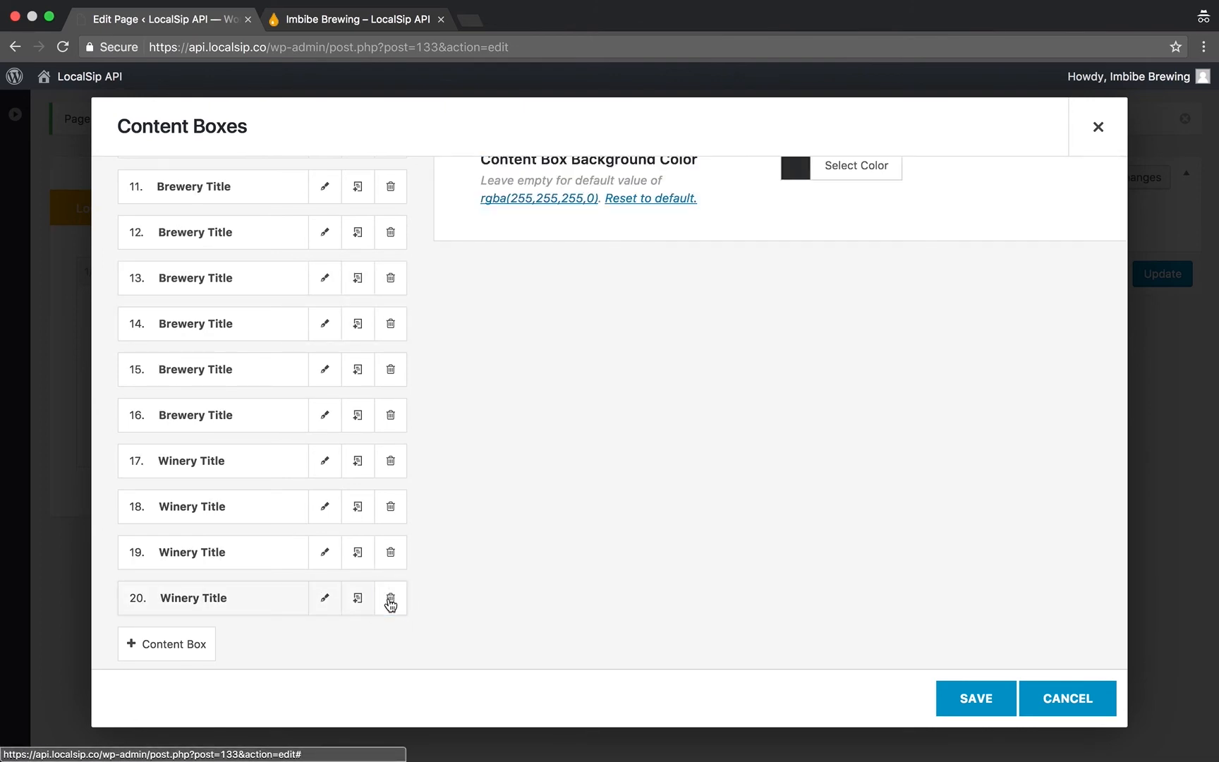
click(390, 600)
click(390, 599)
click(391, 600)
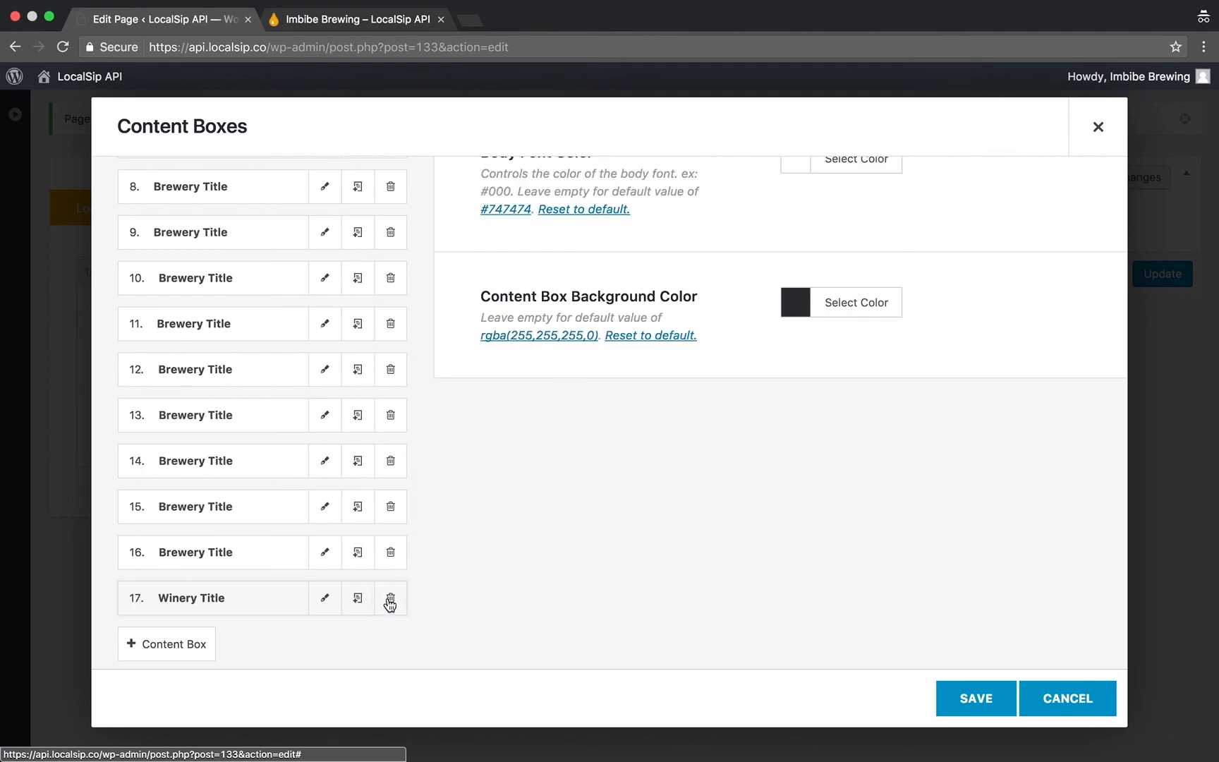
click(390, 599)
click(390, 599)
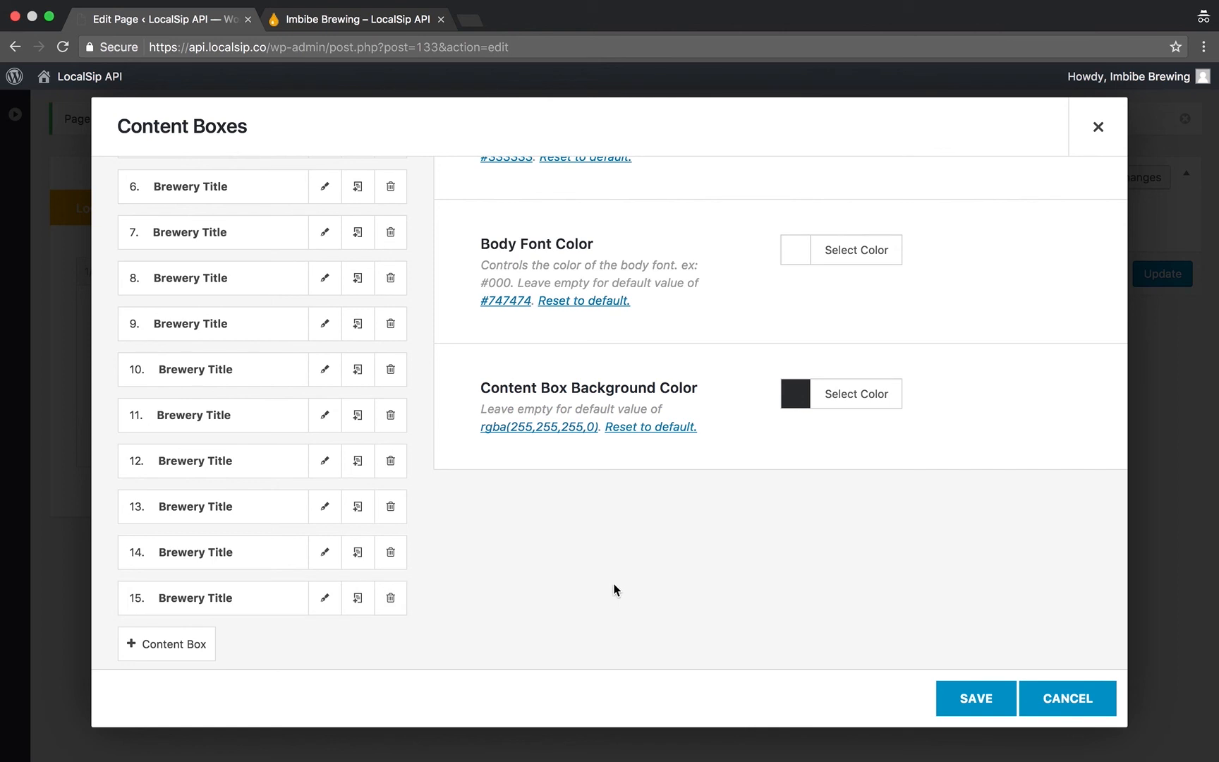
- Save the Content Boxes element, update the page, reload the live taplist to check it, and return to the page editor
click(966, 696)
click(1165, 274)
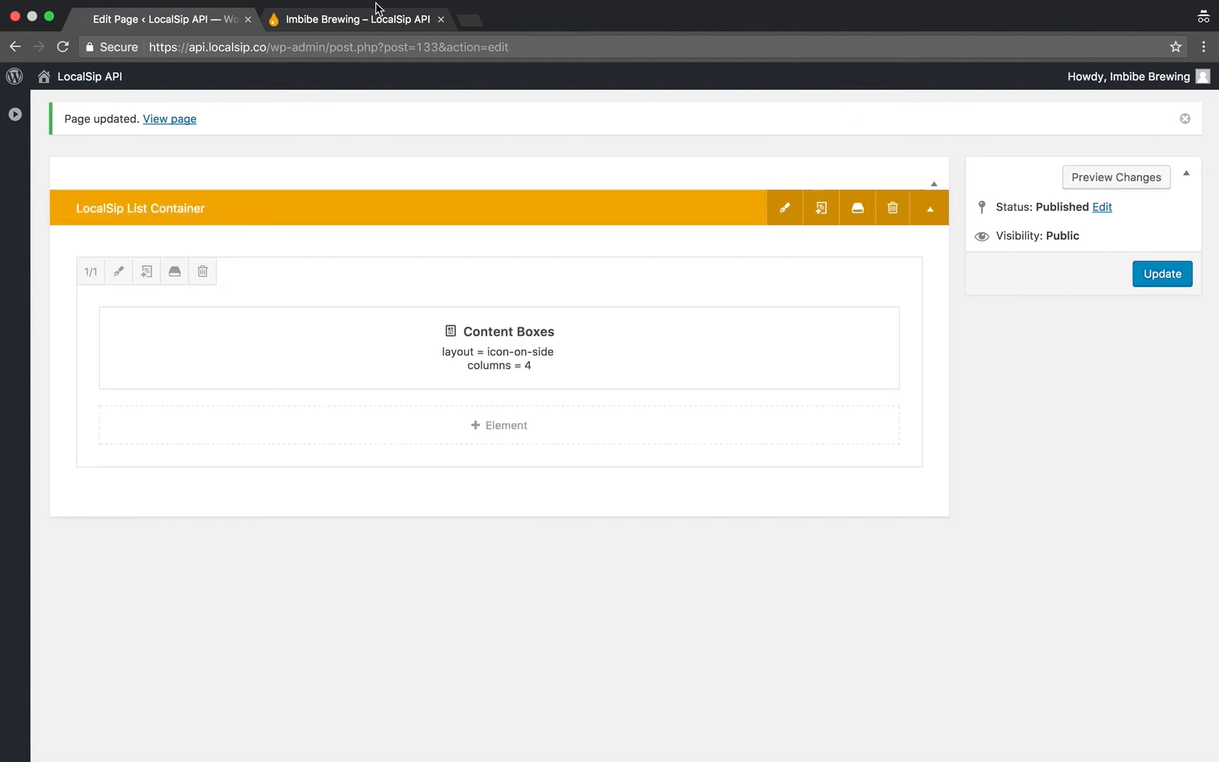
click(370, 14)
key(super+r)
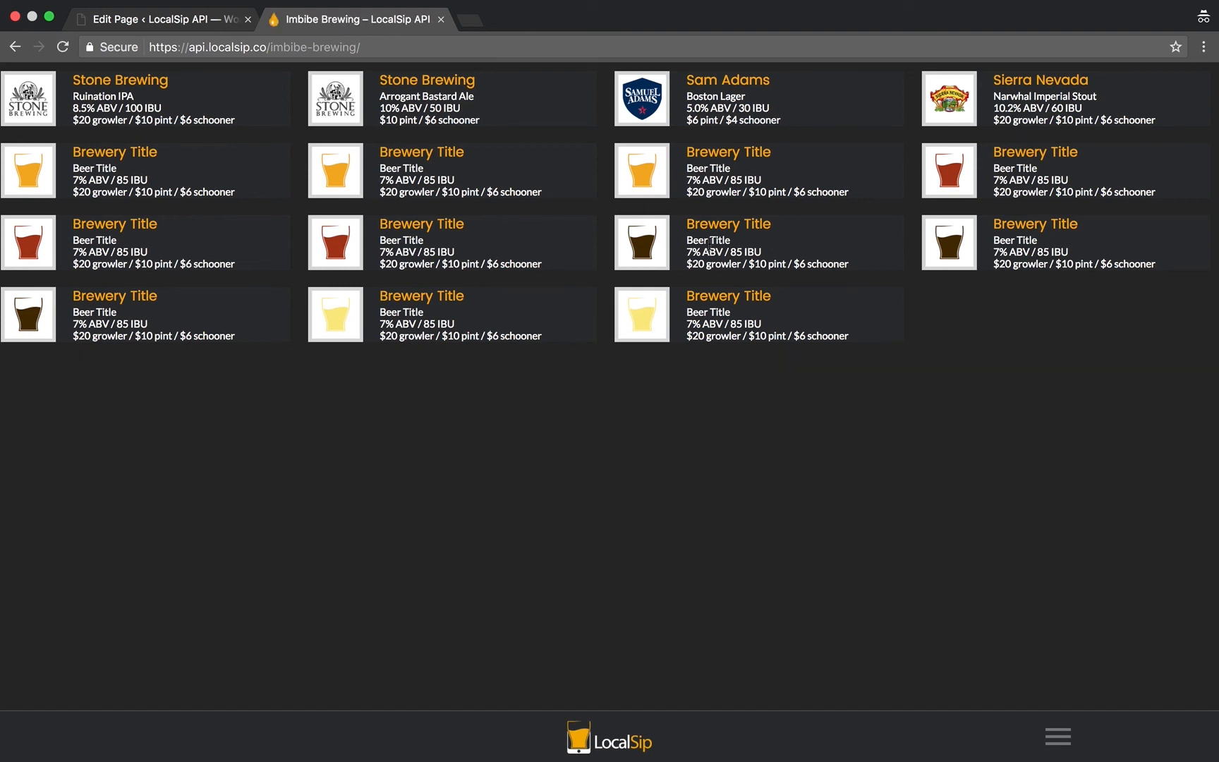
click(118, 24)
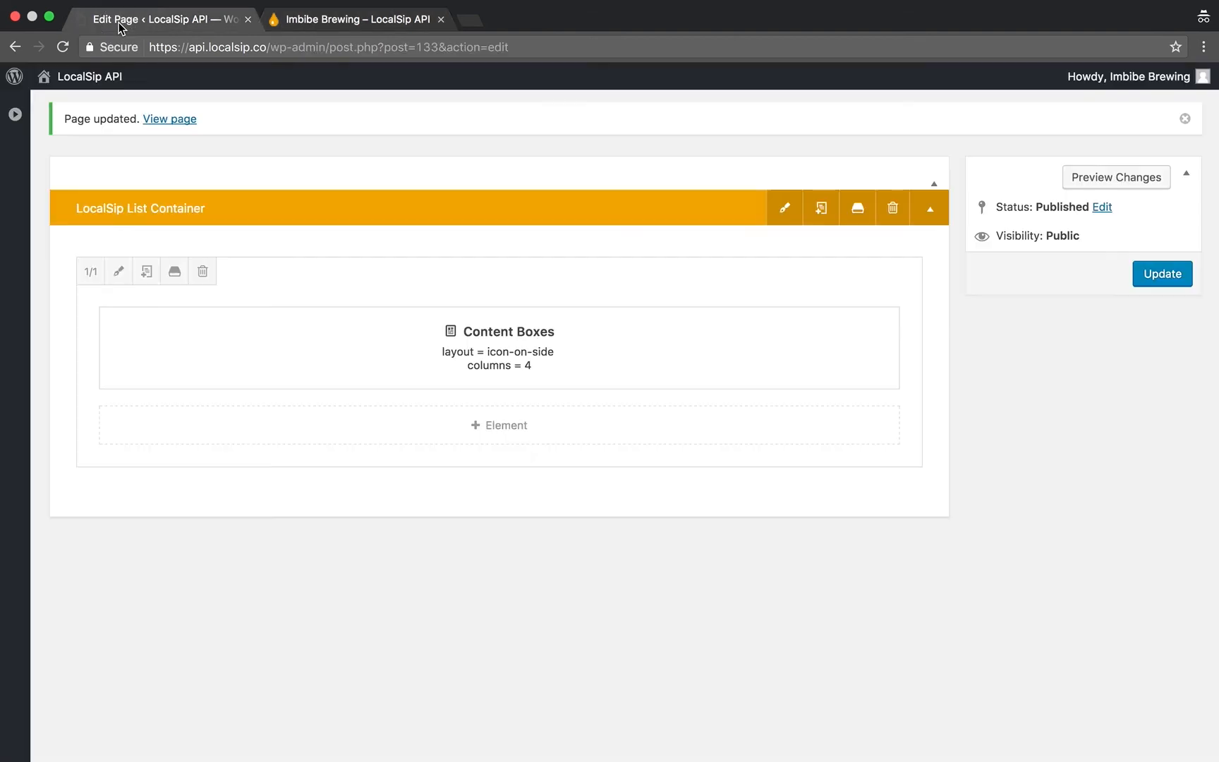